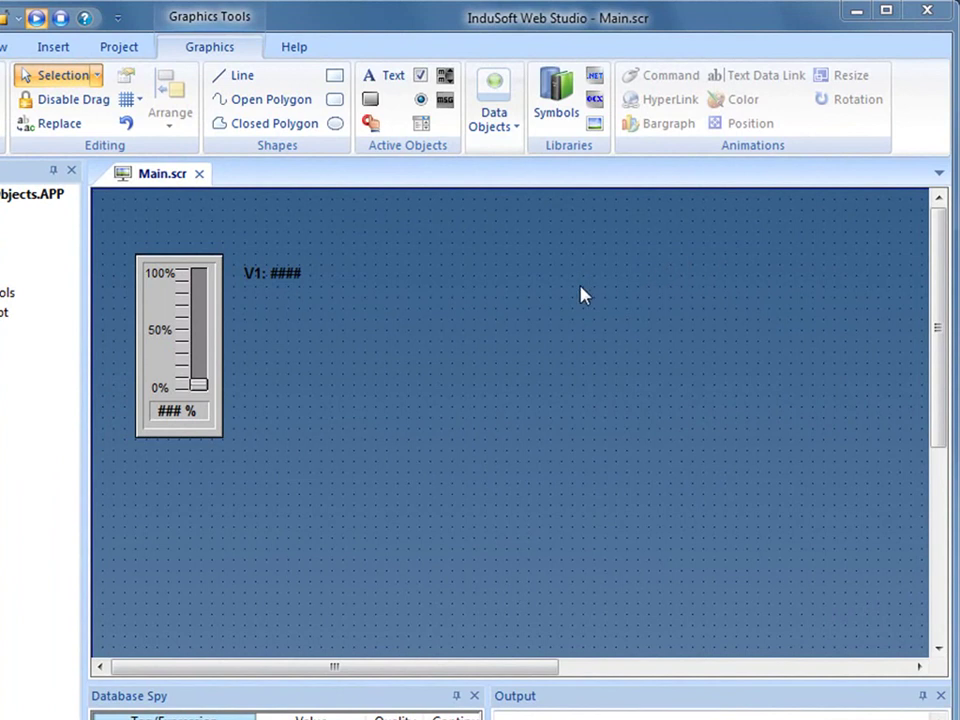
# - Check which tags the slider and the V1 text are linked to, then deselect everything
pyautogui.click(162, 381)
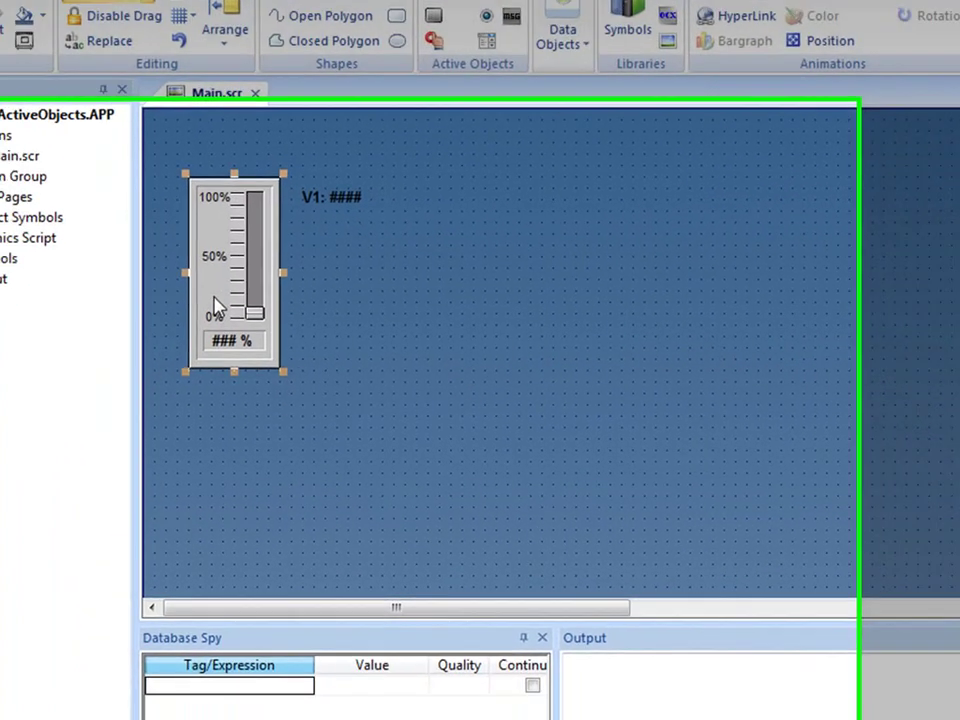
pyautogui.doubleClick(200, 325)
pyautogui.click(420, 455)
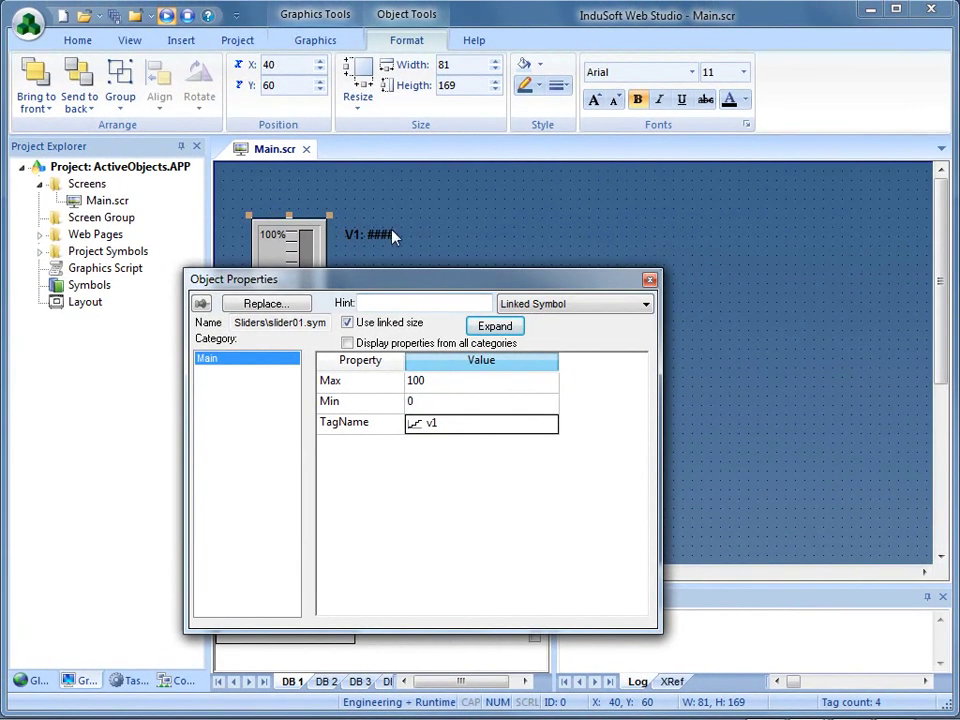
pyautogui.click(393, 235)
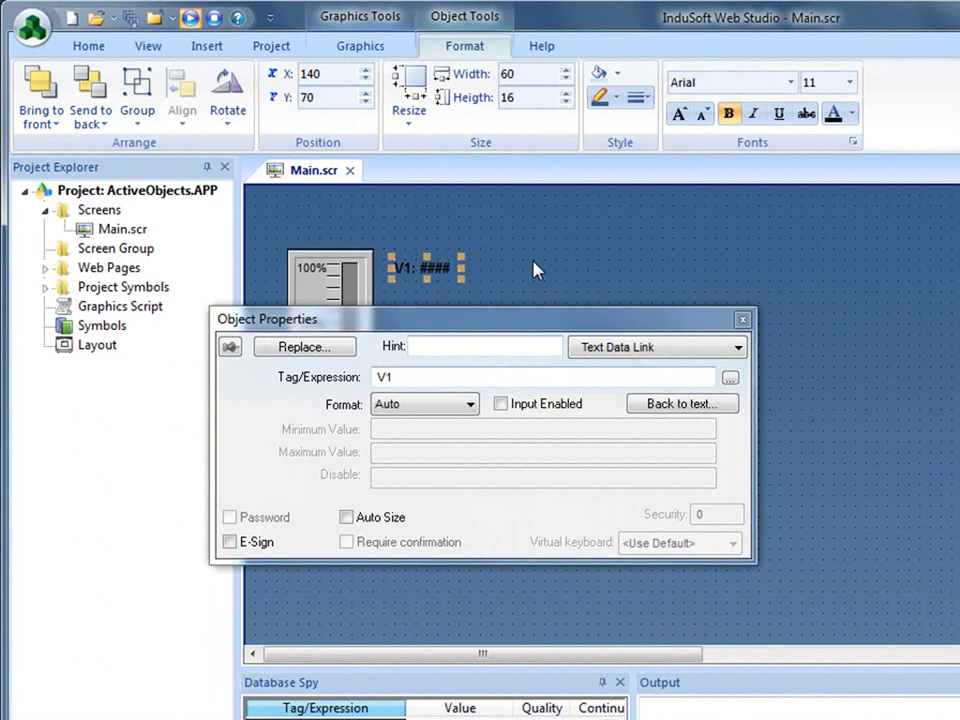
pyautogui.click(489, 244)
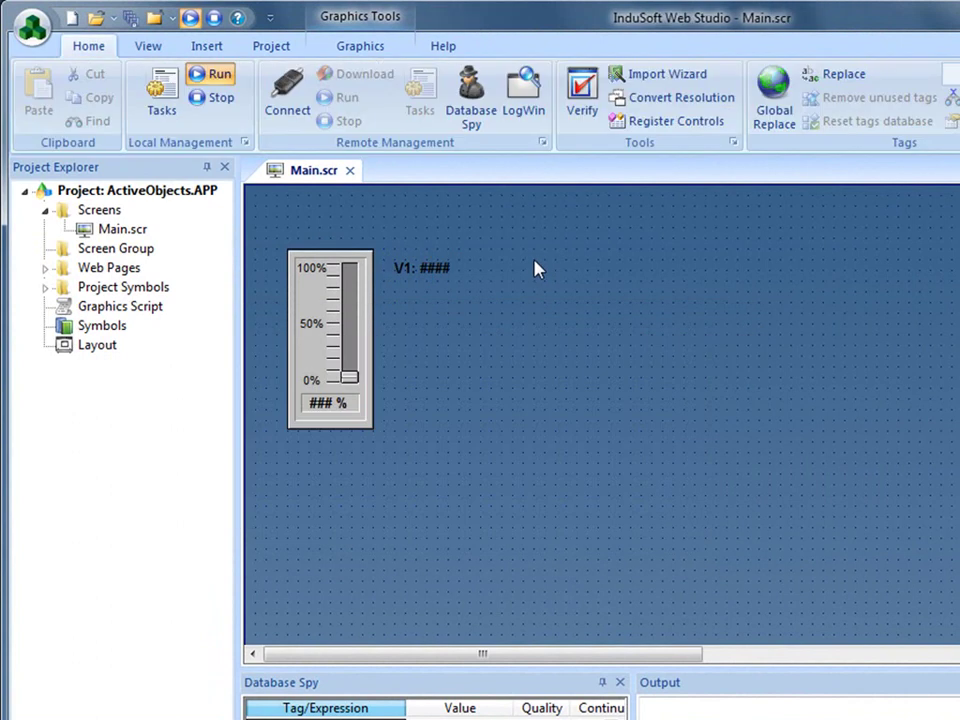
# - Open the .NET Framework Components list from the Graphics libraries and select ProgressBar
pyautogui.click(360, 47)
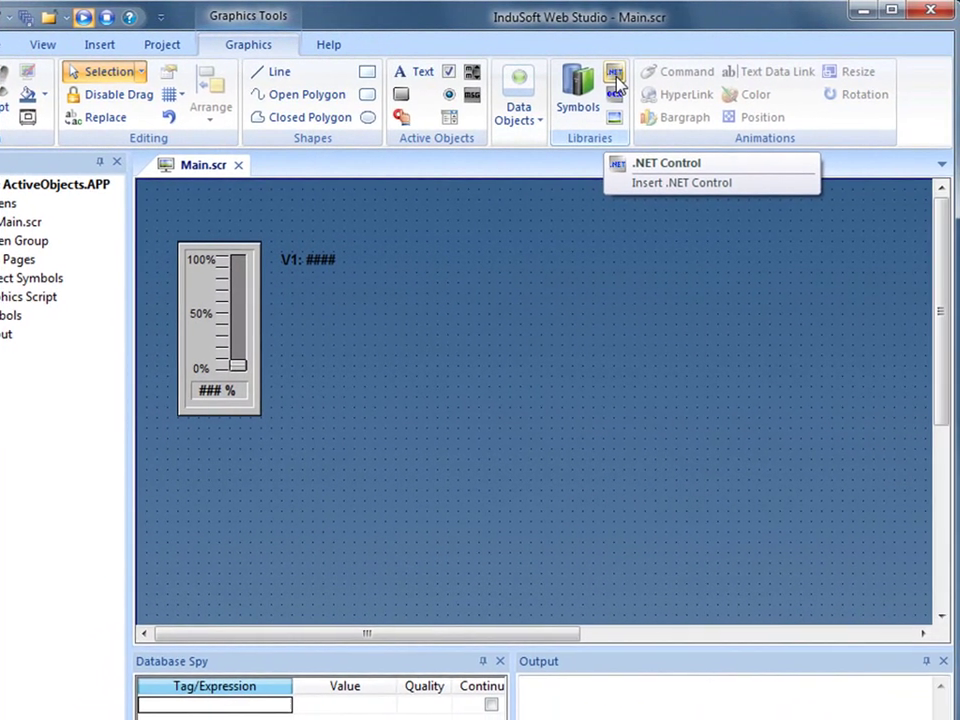
pyautogui.click(616, 86)
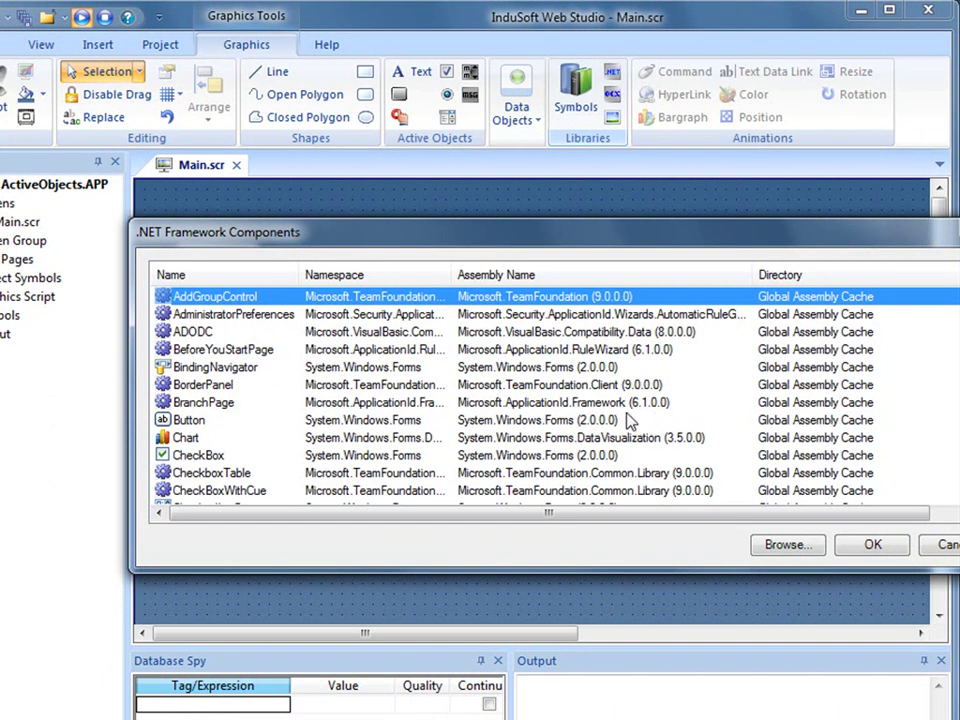
pyautogui.click(229, 316)
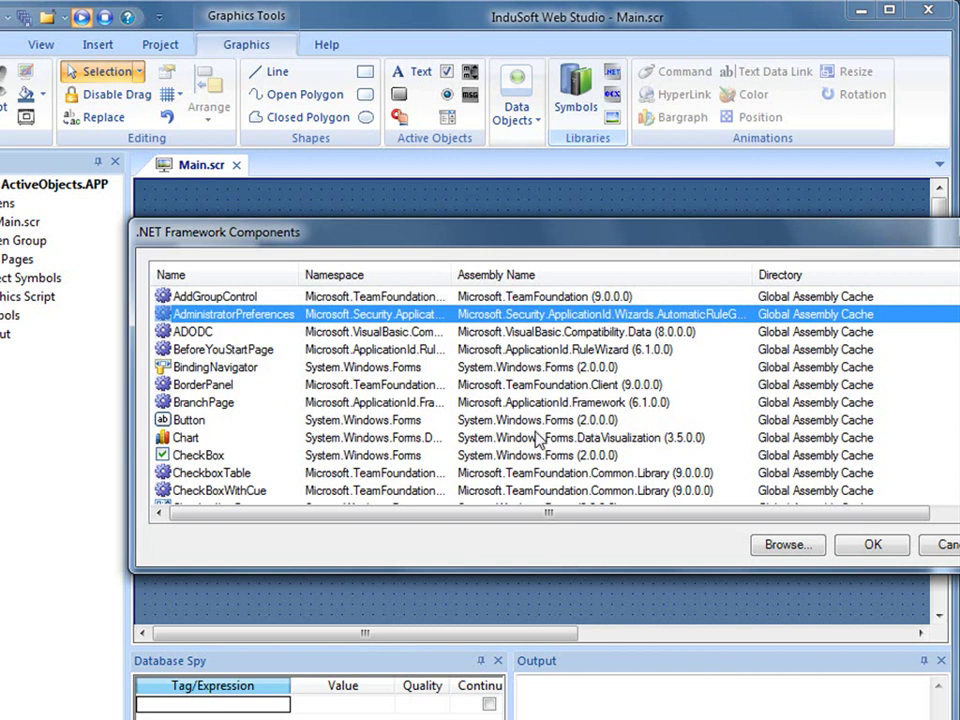
pyautogui.scroll(-12, 680, 440)
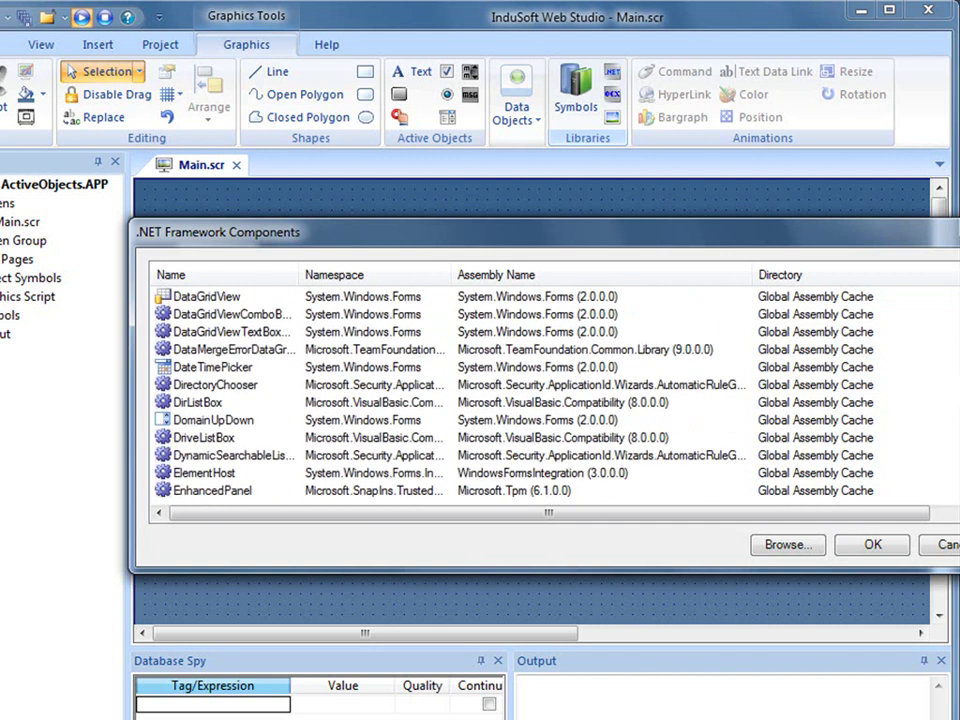
pyautogui.scroll(-13, 540, 400)
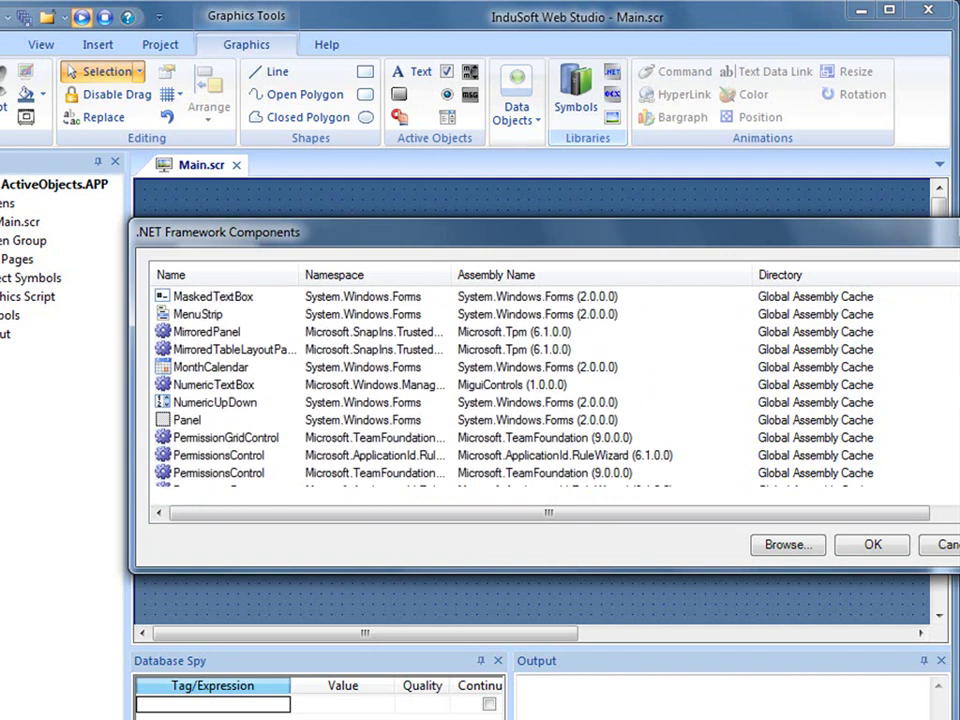
pyautogui.scroll(-1, 685, 342)
pyautogui.click(215, 421)
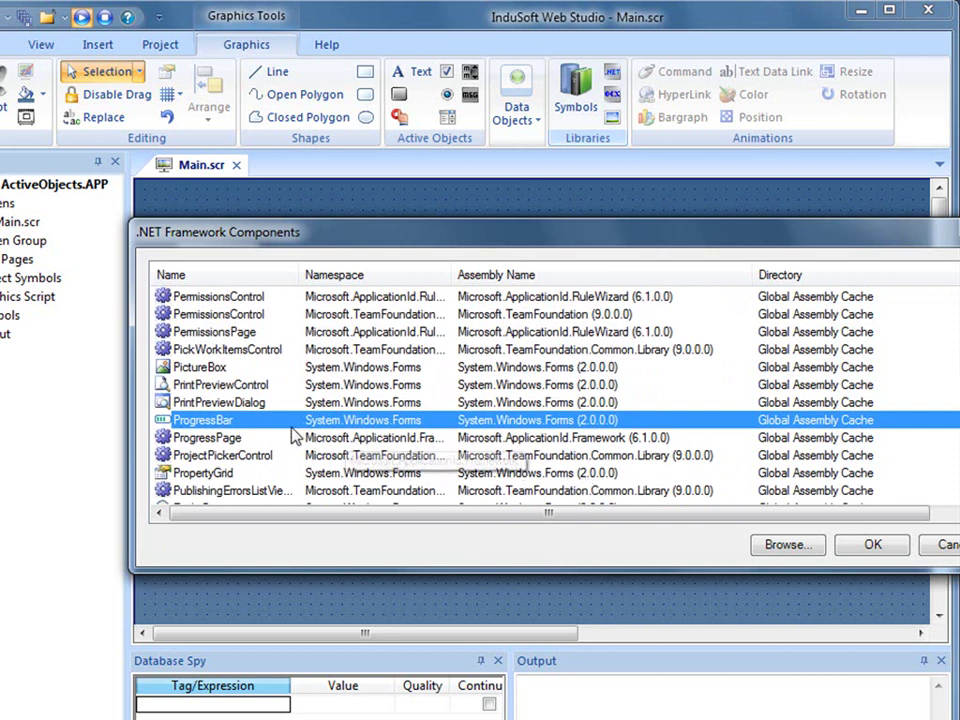
# - Insert the ProgressBar beside the slider, widen it to 261 by 20, and open its properties showing ProgressBar1
pyautogui.click(873, 547)
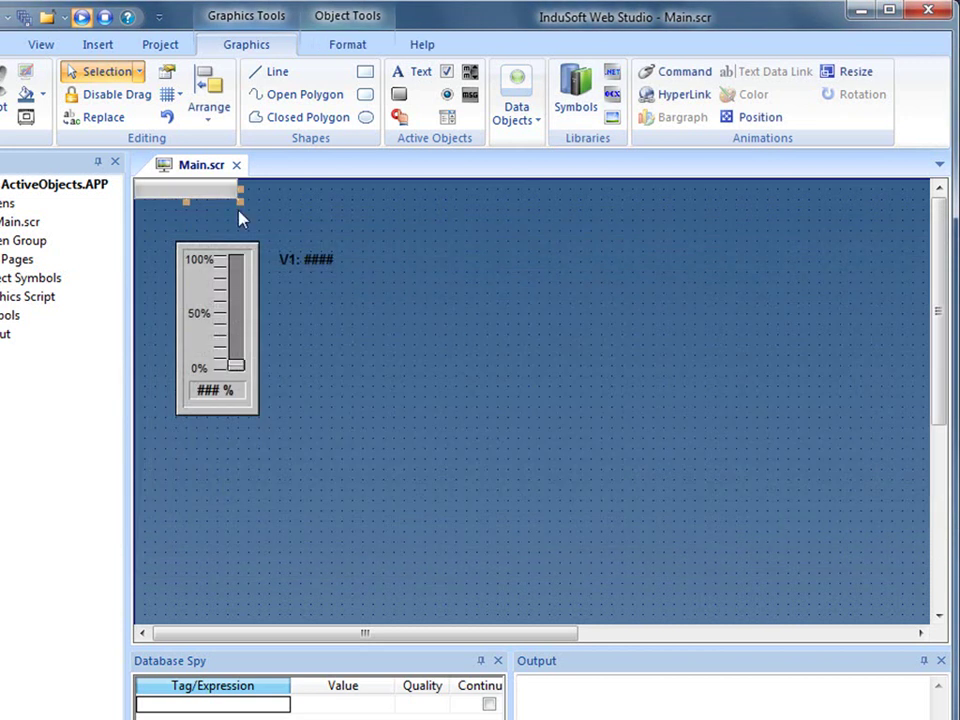
pyautogui.moveTo(208, 206); pyautogui.dragTo(390, 306)
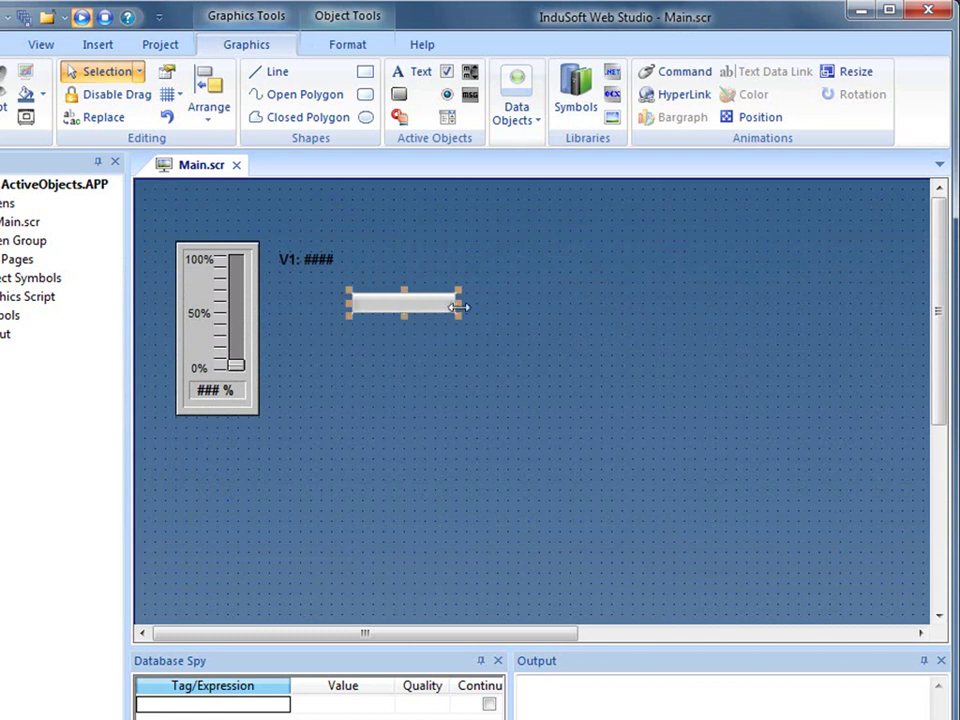
pyautogui.moveTo(457, 303); pyautogui.dragTo(621, 306)
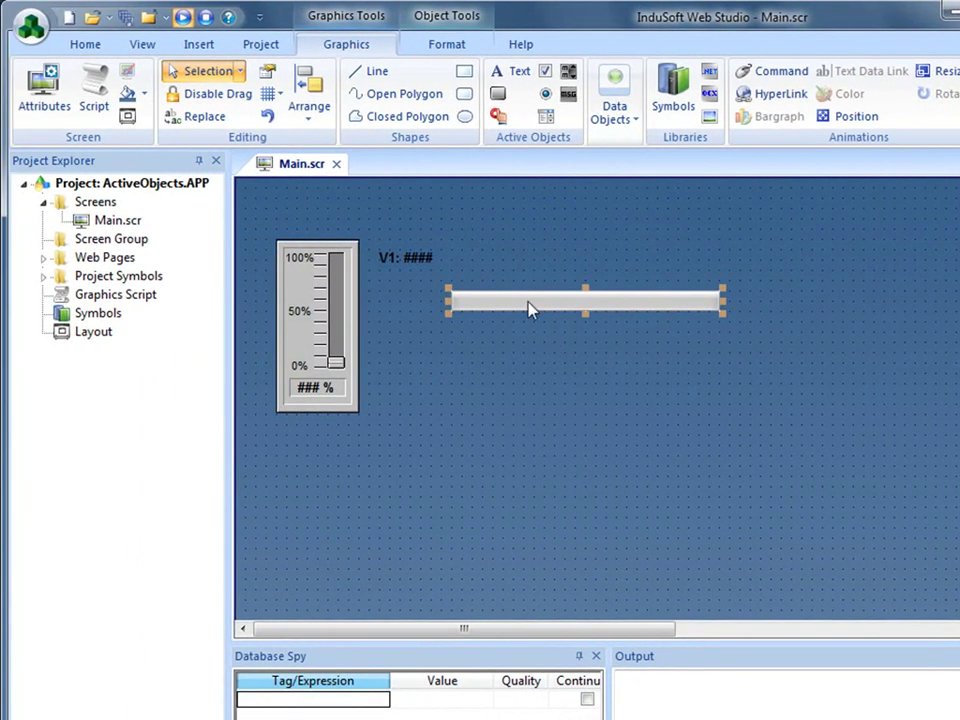
pyautogui.doubleClick(530, 310)
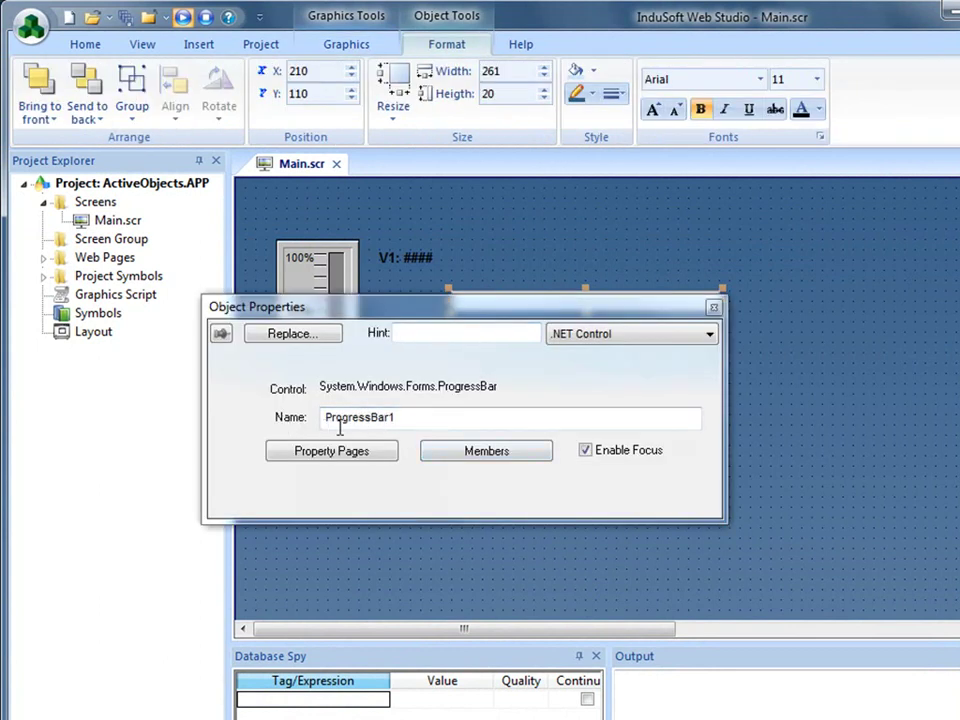
pyautogui.click(404, 419)
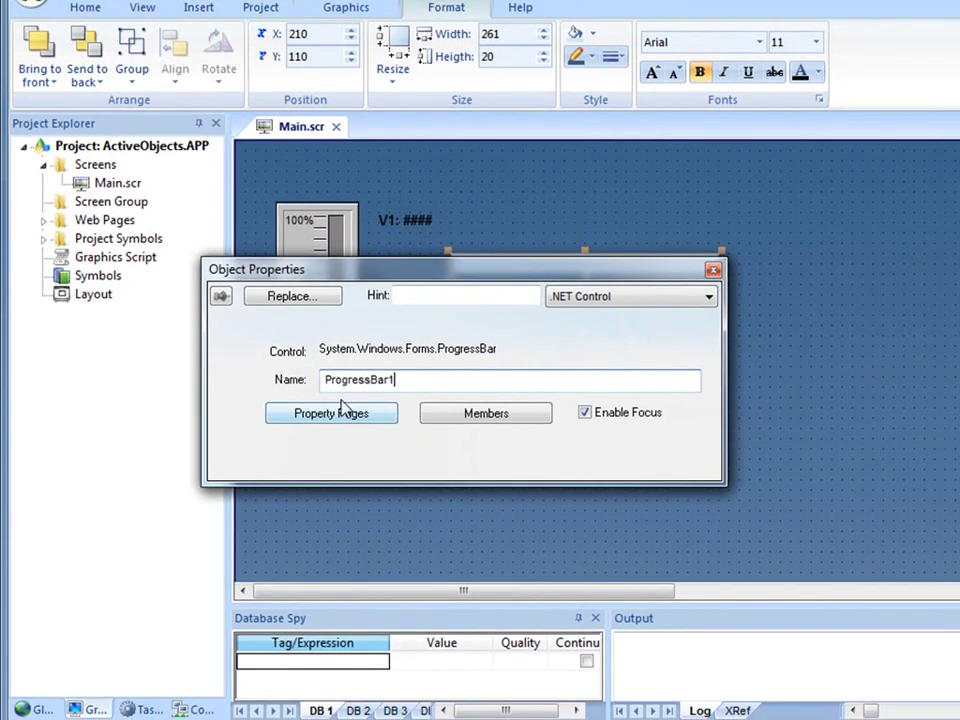
# - Browse ProgressBar1's methods, events and properties in the Members dialog
pyautogui.click(456, 420)
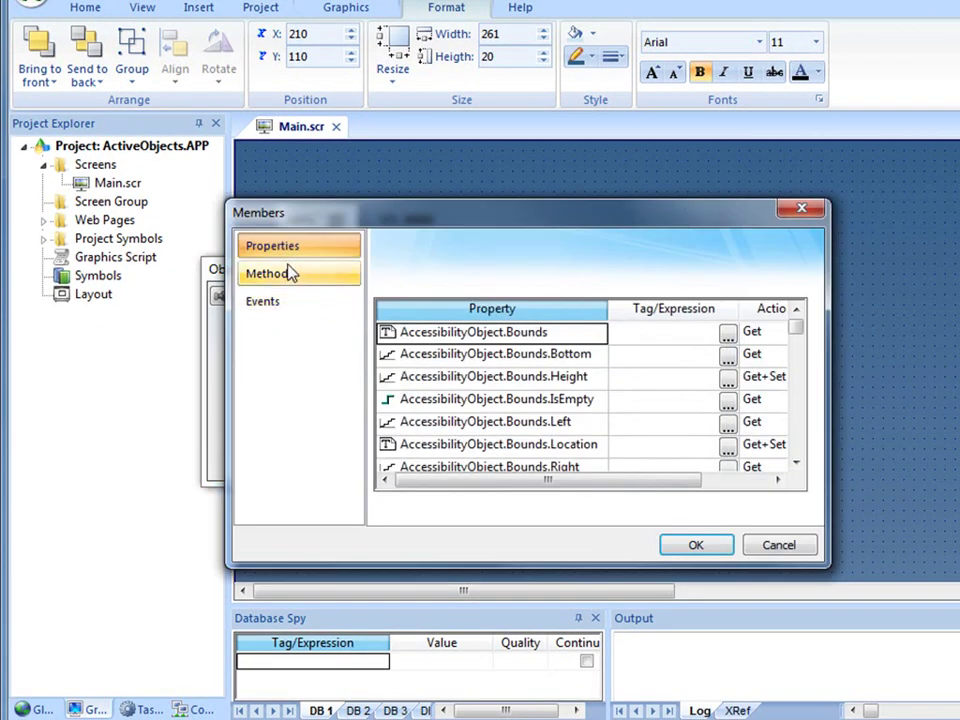
pyautogui.click(280, 274)
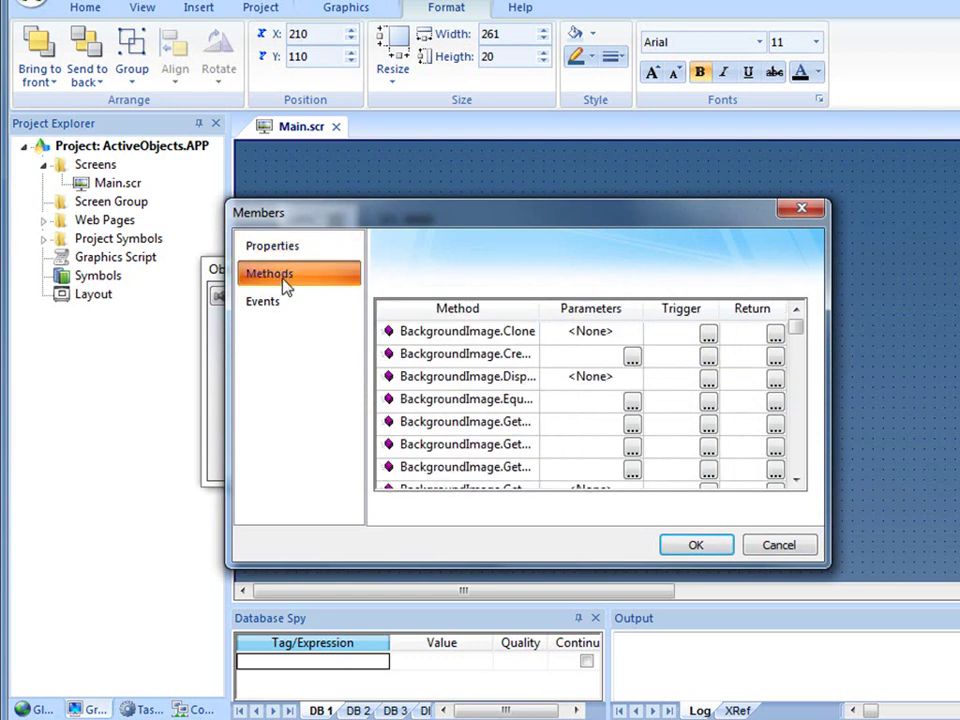
pyautogui.click(276, 304)
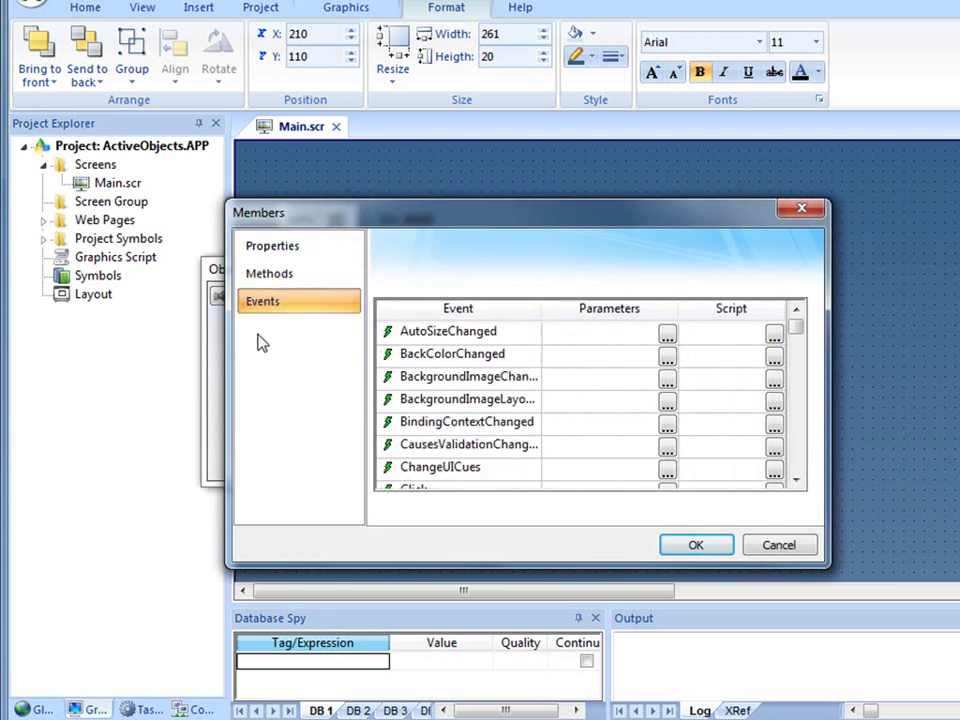
pyautogui.click(280, 282)
pyautogui.click(251, 253)
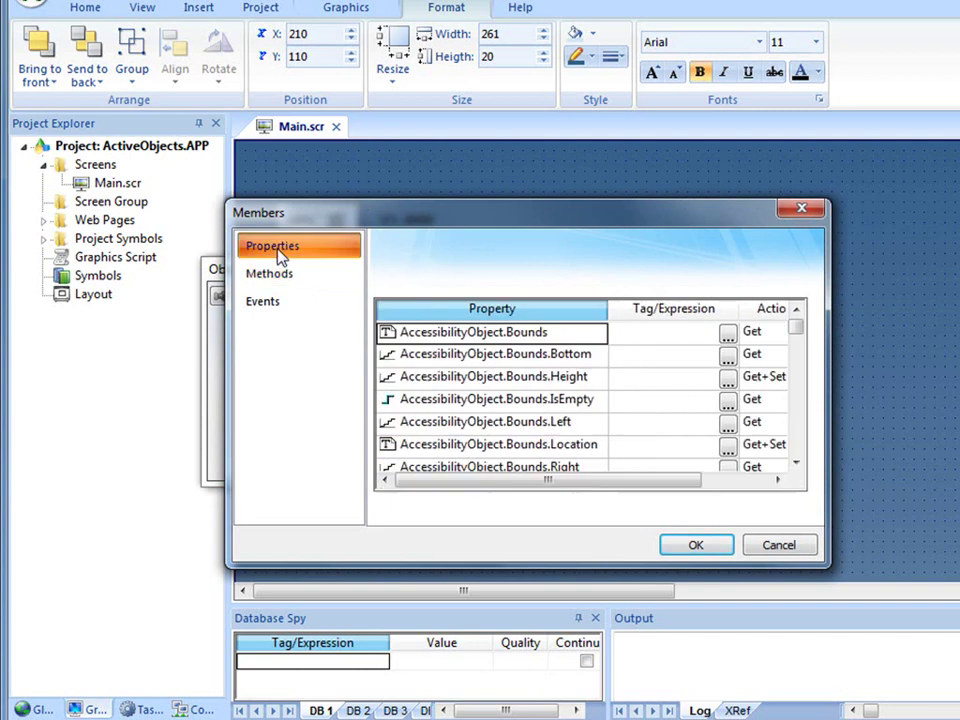
pyautogui.moveTo(797, 331); pyautogui.dragTo(806, 458)
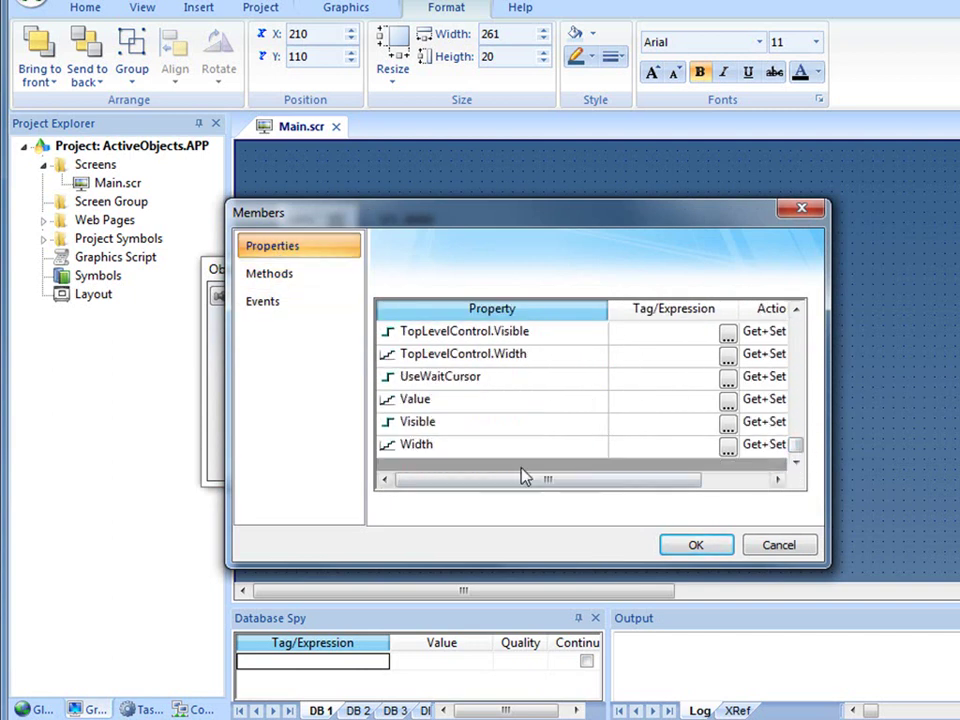
# - Enter tag v1 for the Value property, confirm, and close Object Properties
pyautogui.click(447, 404)
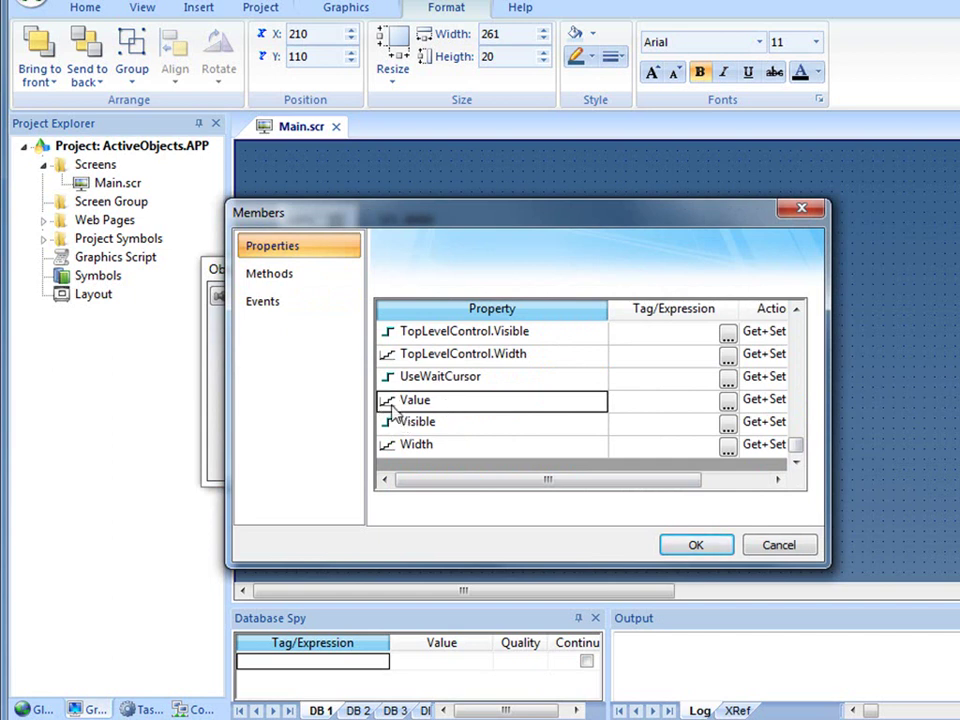
pyautogui.click(647, 409)
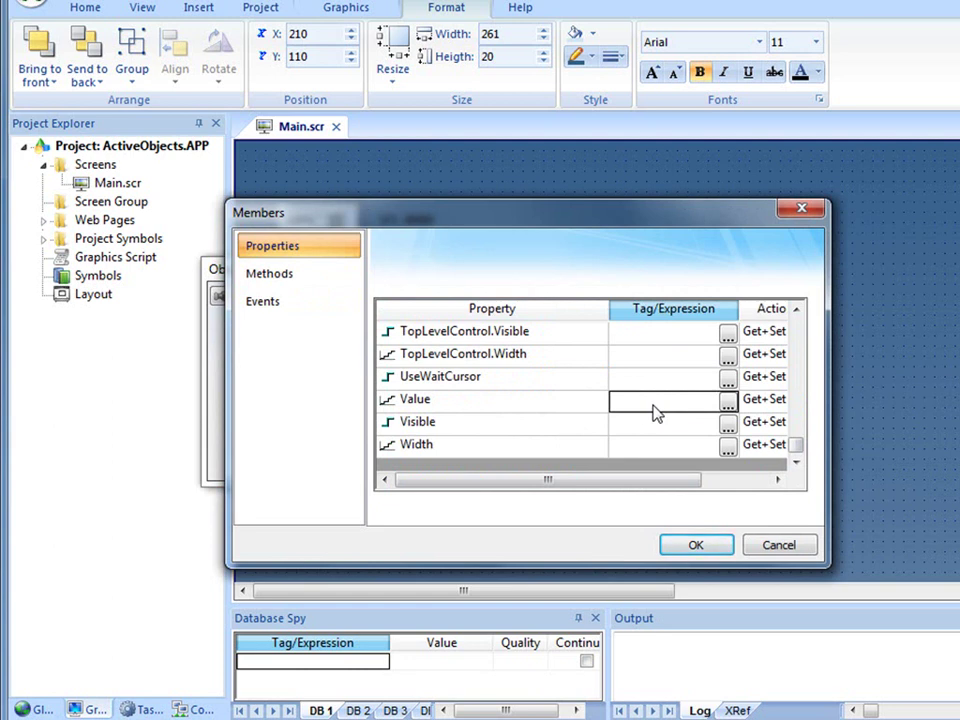
pyautogui.write('v1')
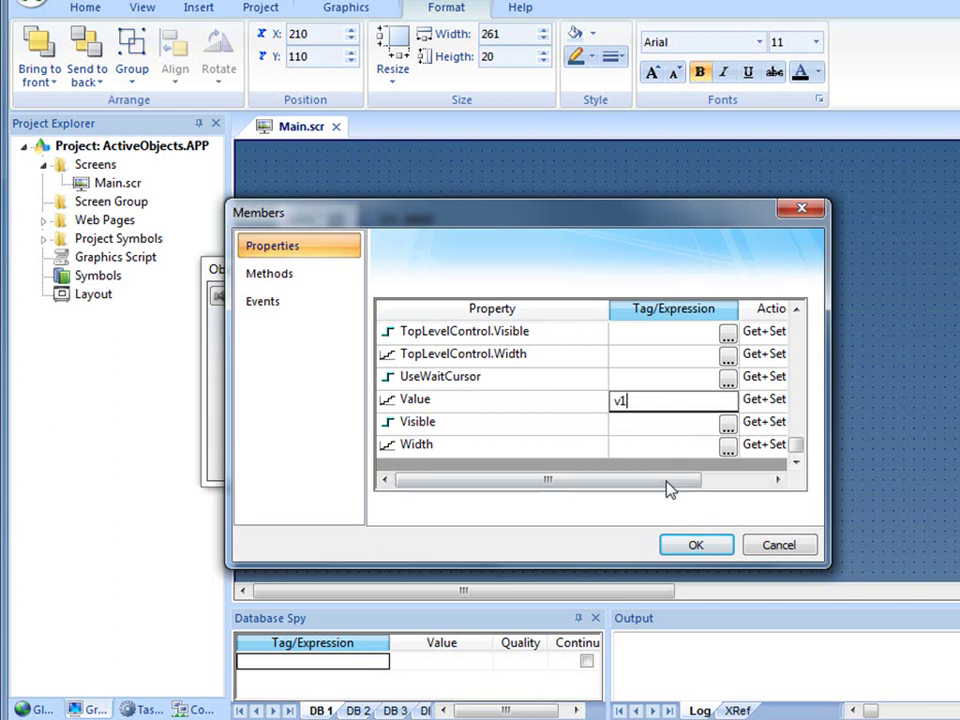
pyautogui.moveTo(665, 478); pyautogui.dragTo(696, 497)
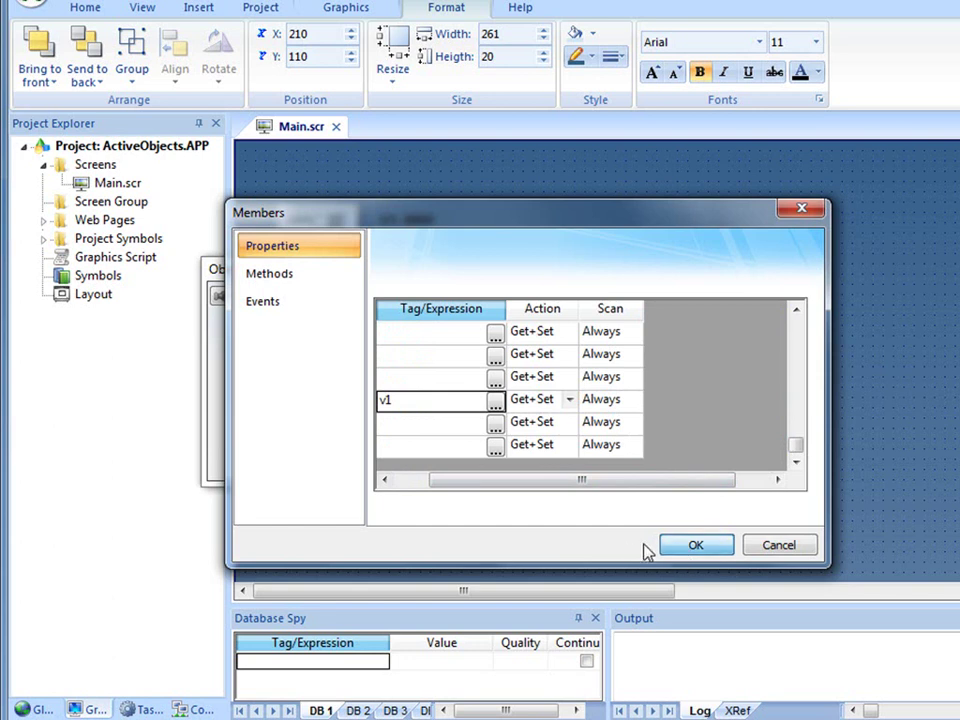
pyautogui.click(694, 558)
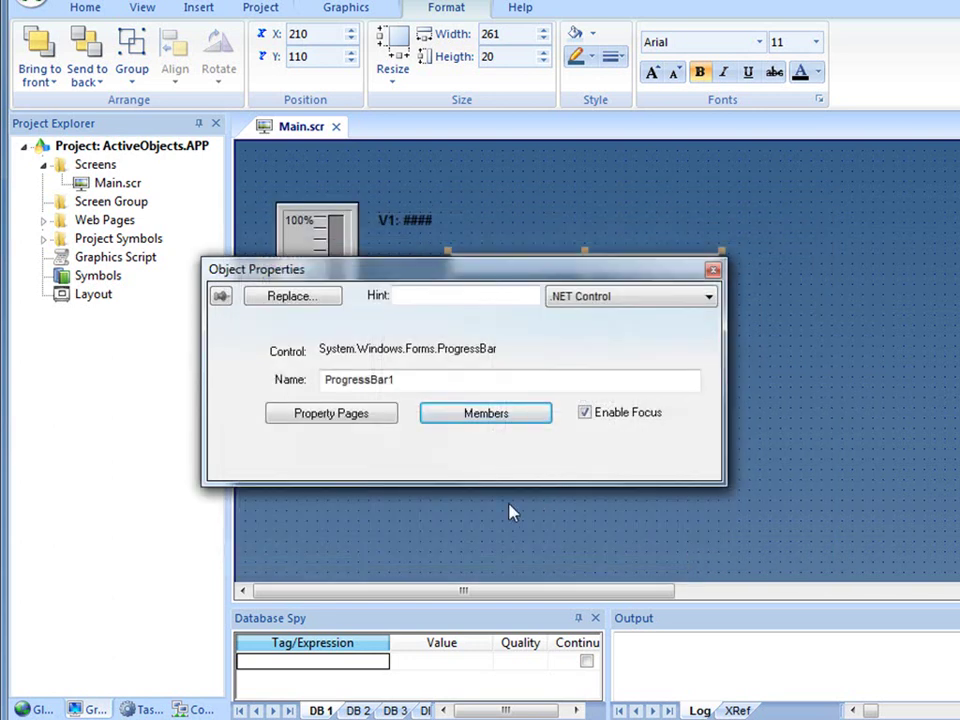
pyautogui.click(510, 512)
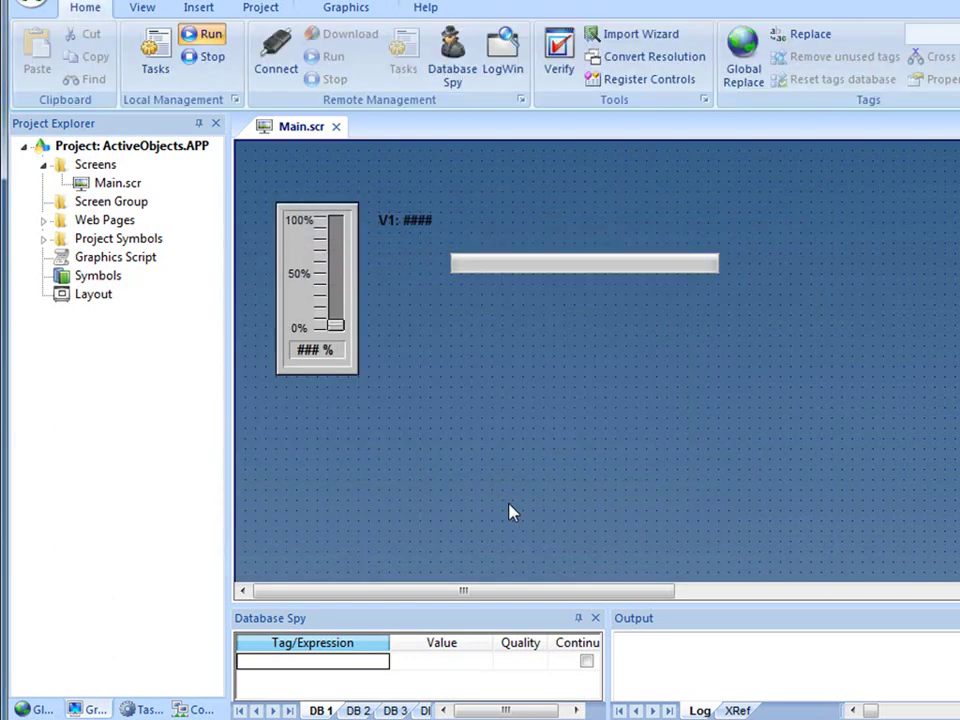
# - Save Main.scr, run the project, and move the slider to 54% so the progress bar matches
pyautogui.rightClick(284, 131)
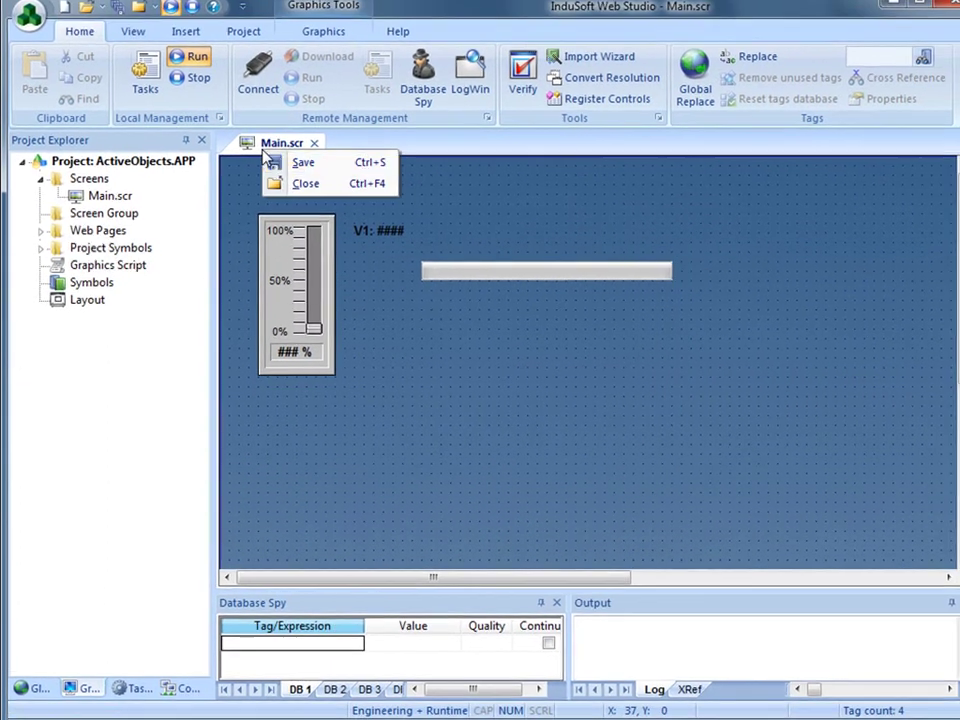
pyautogui.click(276, 162)
pyautogui.click(190, 65)
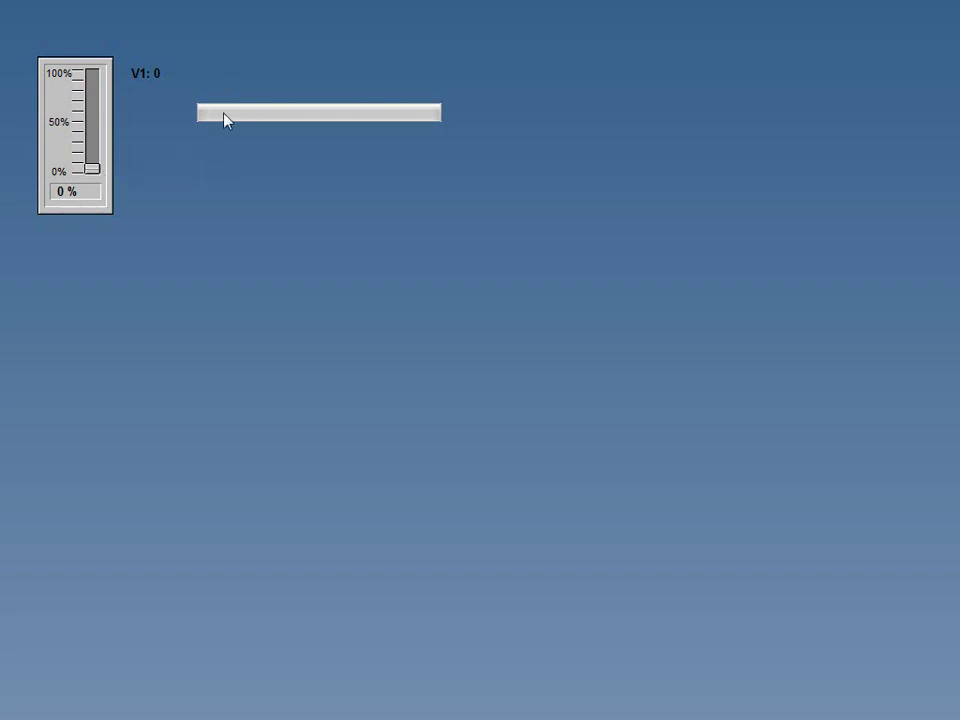
pyautogui.moveTo(97, 167); pyautogui.dragTo(100, 124)
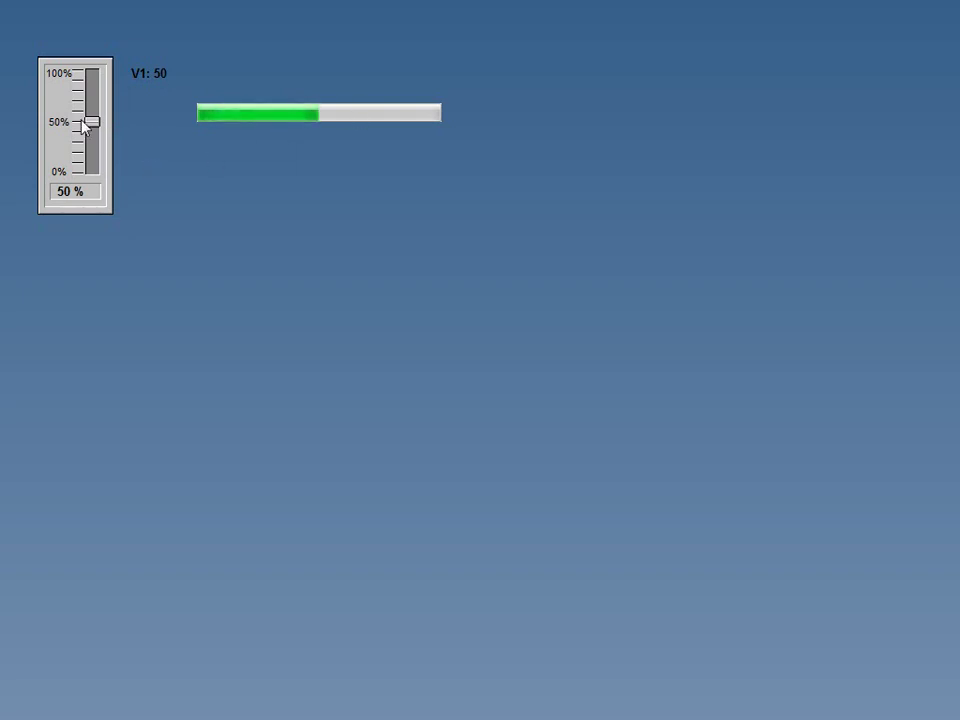
pyautogui.moveTo(90, 122)
pyautogui.mouseDown()
pyautogui.moveTo(107, 171)
pyautogui.moveTo(92, 117)
pyautogui.mouseUp()
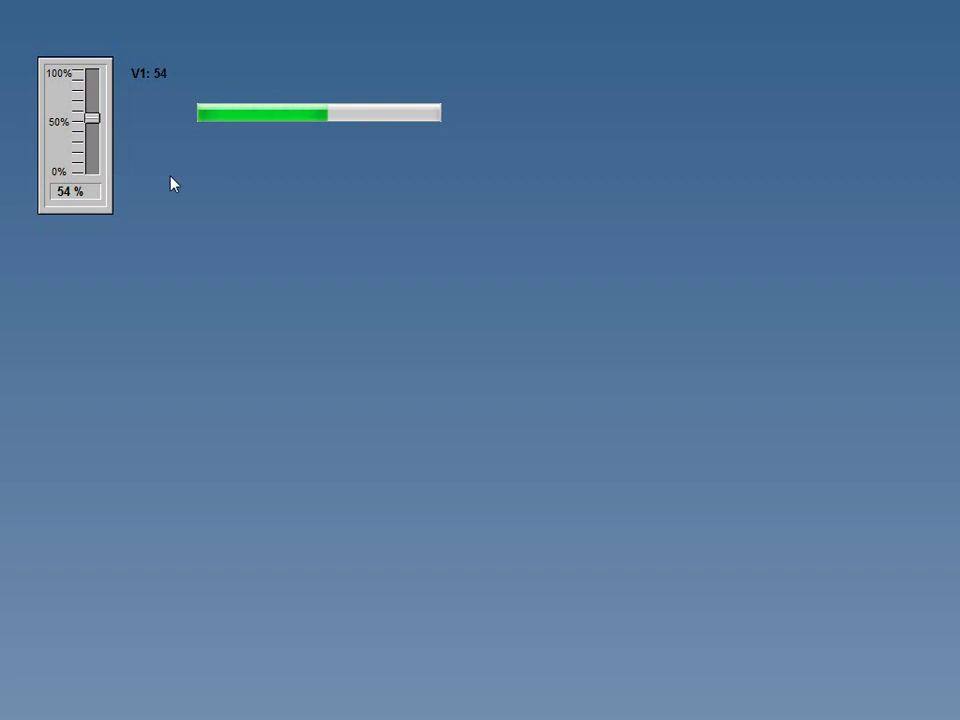
# - Exit runtime and check that the progress bar's Value property is driven by v1
pyautogui.hotkey('alt', 'F4')
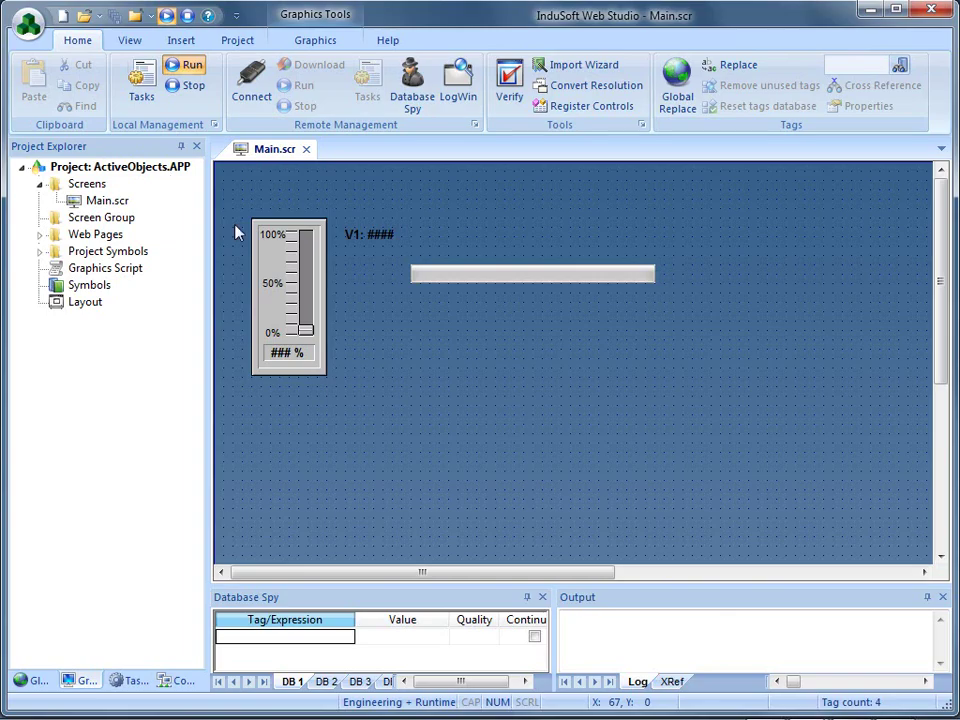
pyautogui.doubleClick(446, 276)
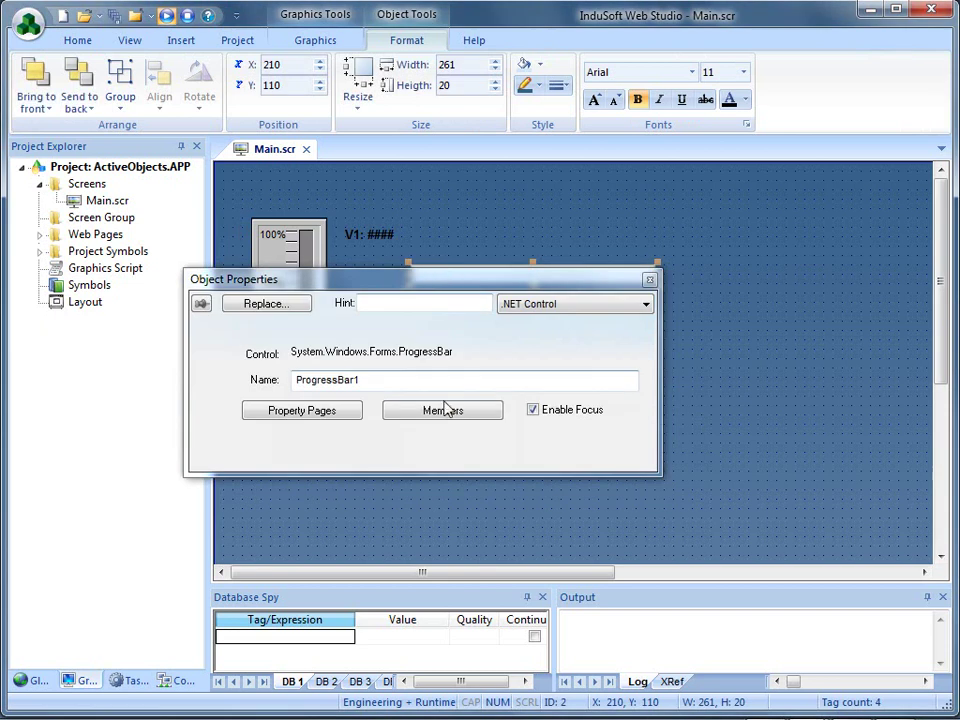
pyautogui.click(445, 414)
pyautogui.moveTo(725, 337); pyautogui.dragTo(729, 452)
pyautogui.click(594, 403)
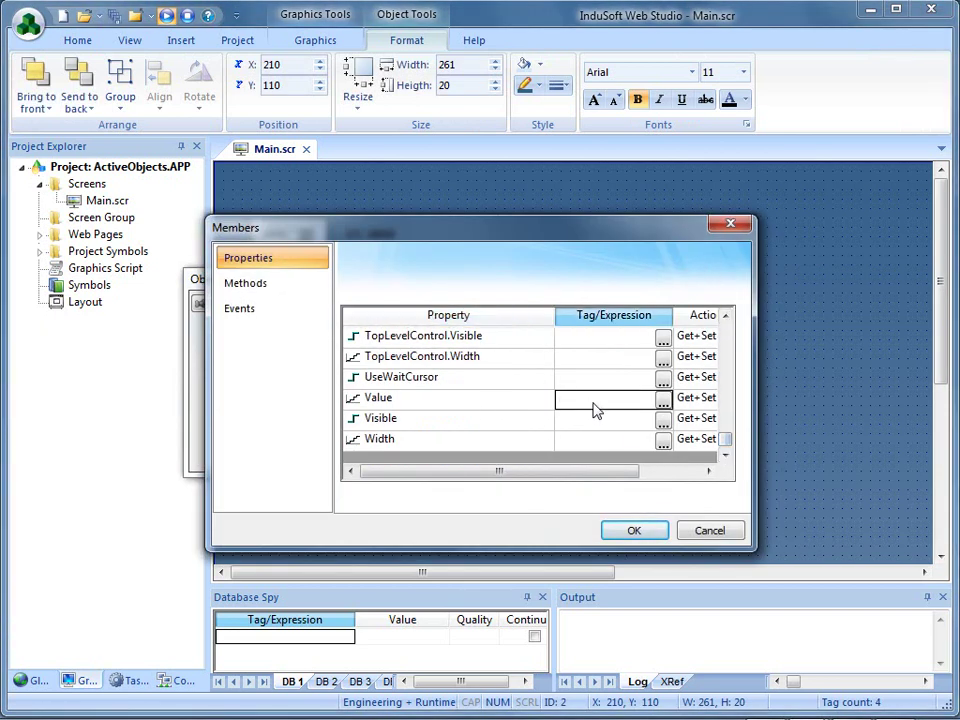
pyautogui.click(526, 402)
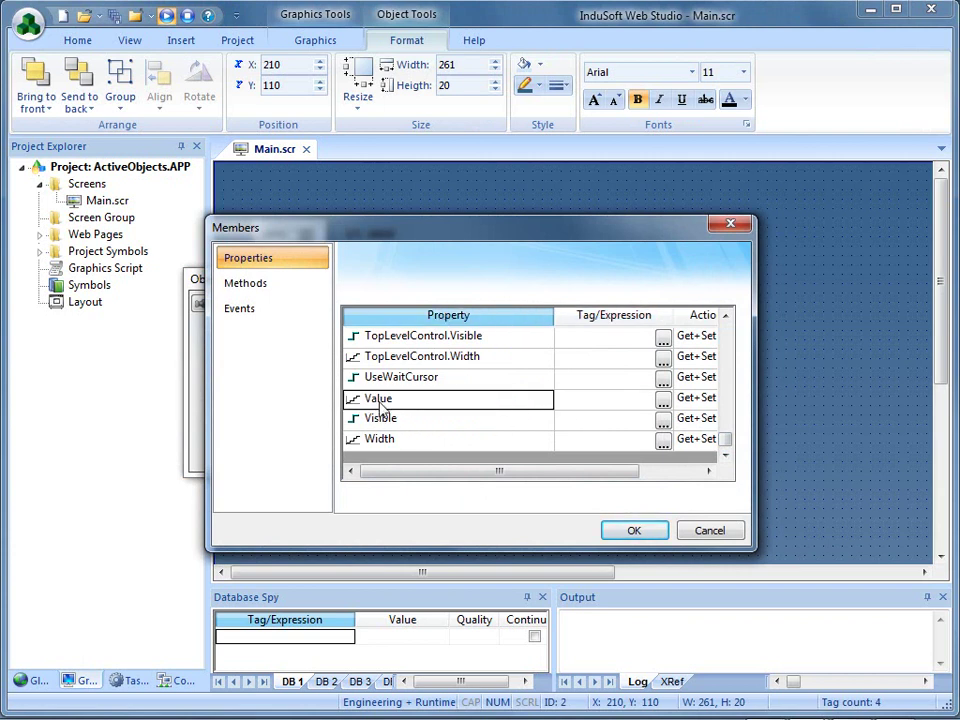
pyautogui.click(632, 529)
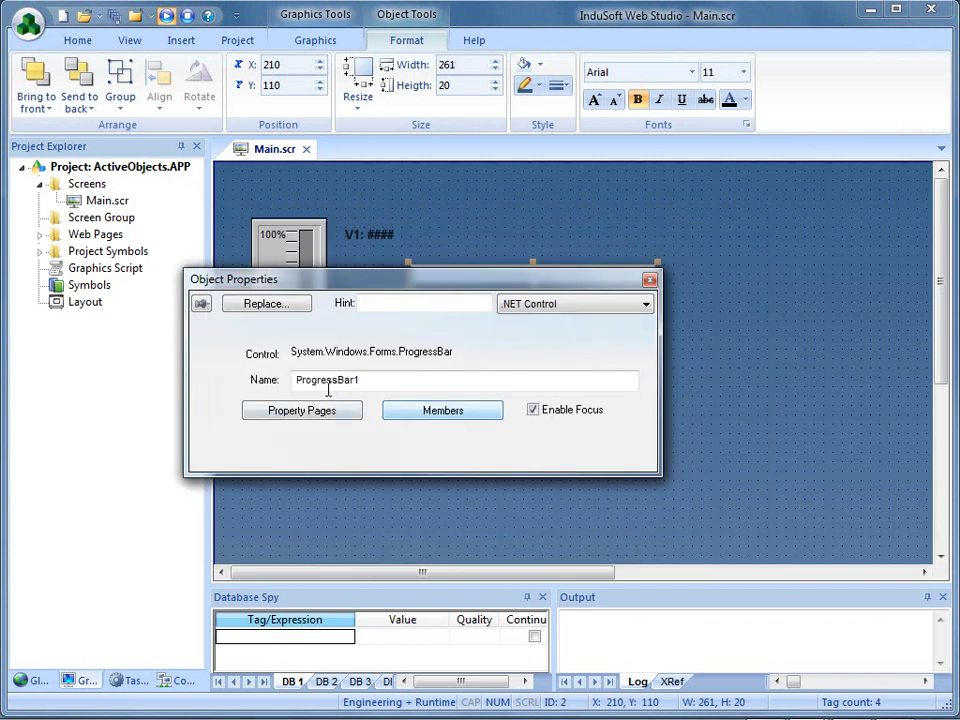
# - Select the ProgressBar1 name, close Object Properties, and select the V1 text
pyautogui.moveTo(393, 380); pyautogui.dragTo(294, 380)
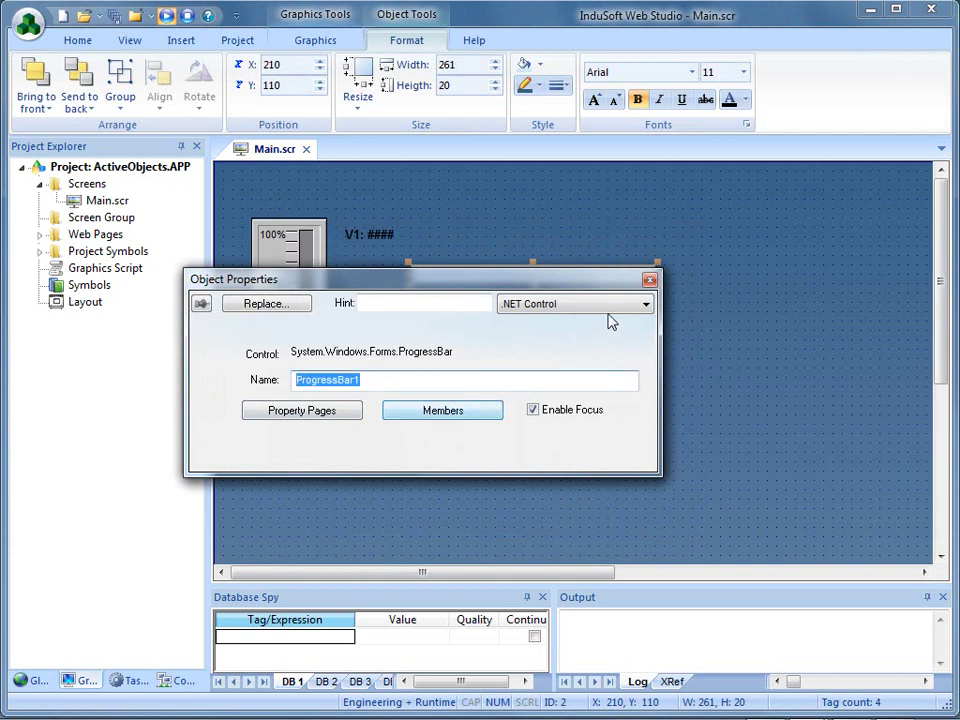
pyautogui.click(650, 279)
pyautogui.click(383, 234)
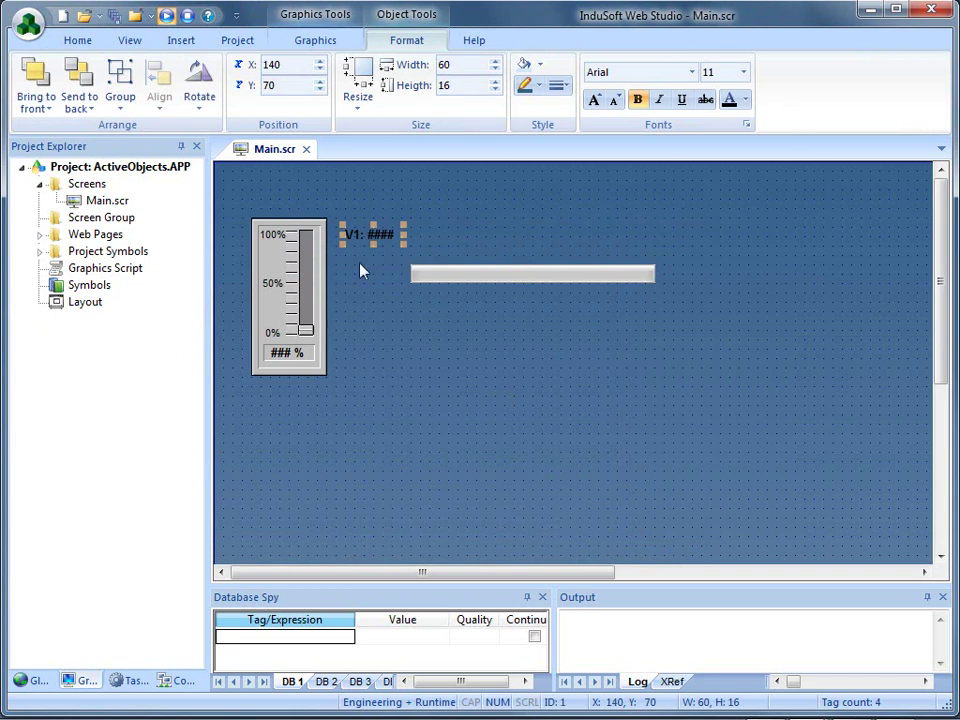
# - Open Main's VBScript screen script and place the cursor on Screen_WhileOpen's empty line
pyautogui.rightClick(401, 348)
pyautogui.click(438, 503)
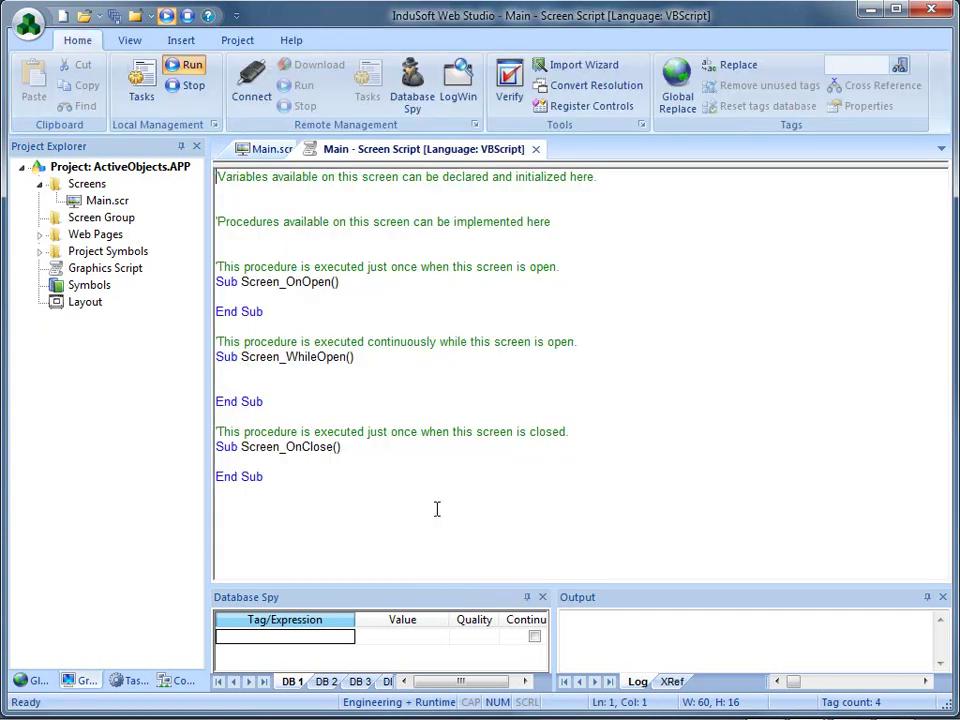
pyautogui.click(235, 381)
pyautogui.press('Up')
pyautogui.click(289, 40)
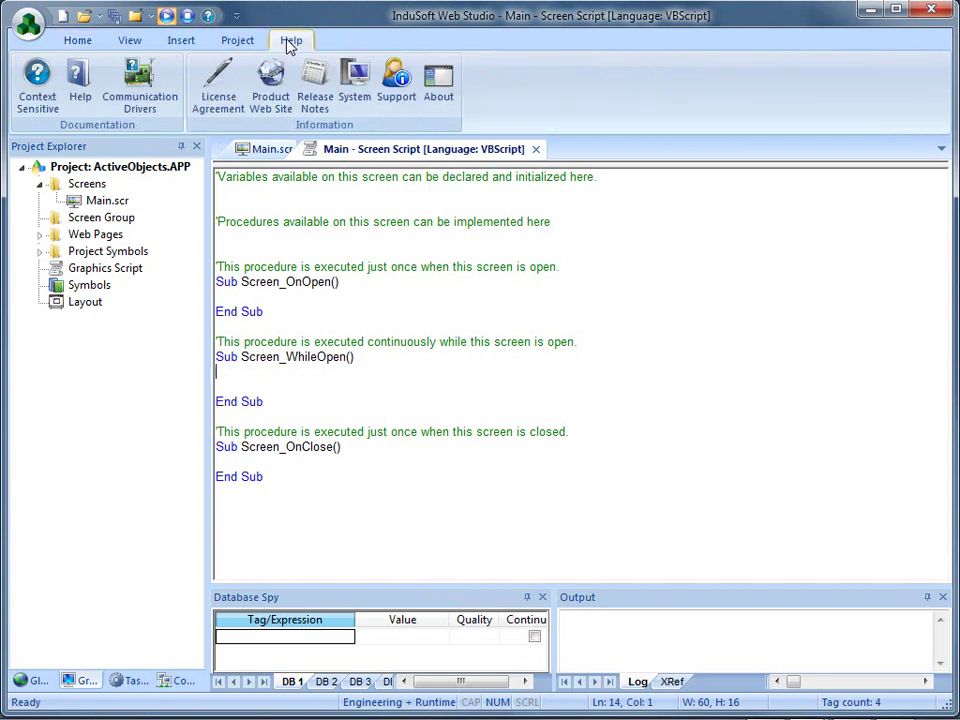
pyautogui.click(77, 95)
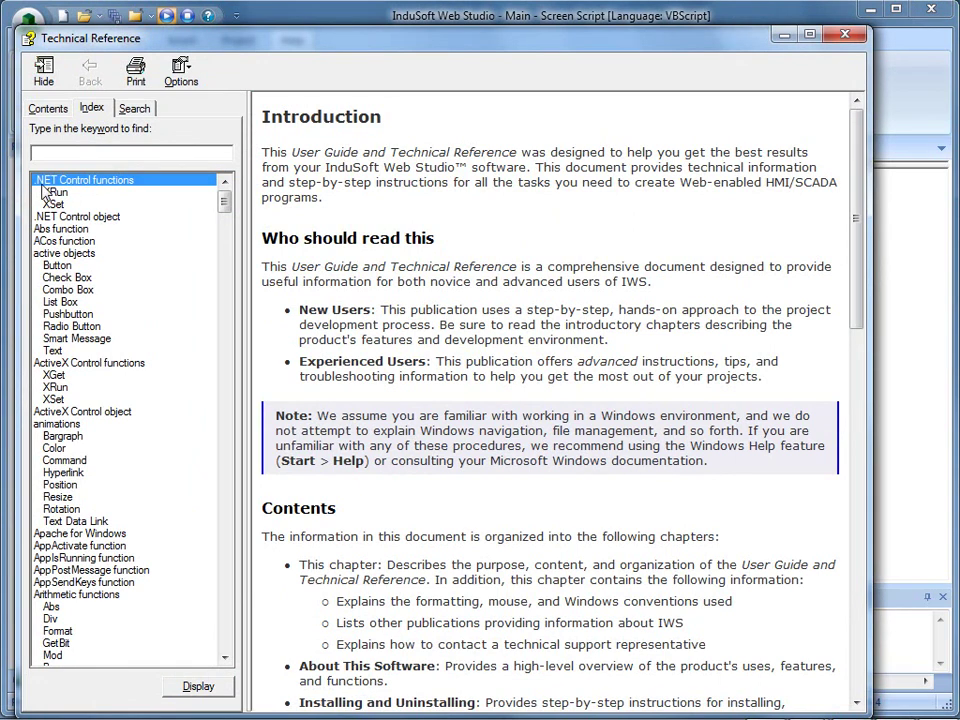
pyautogui.click(55, 204)
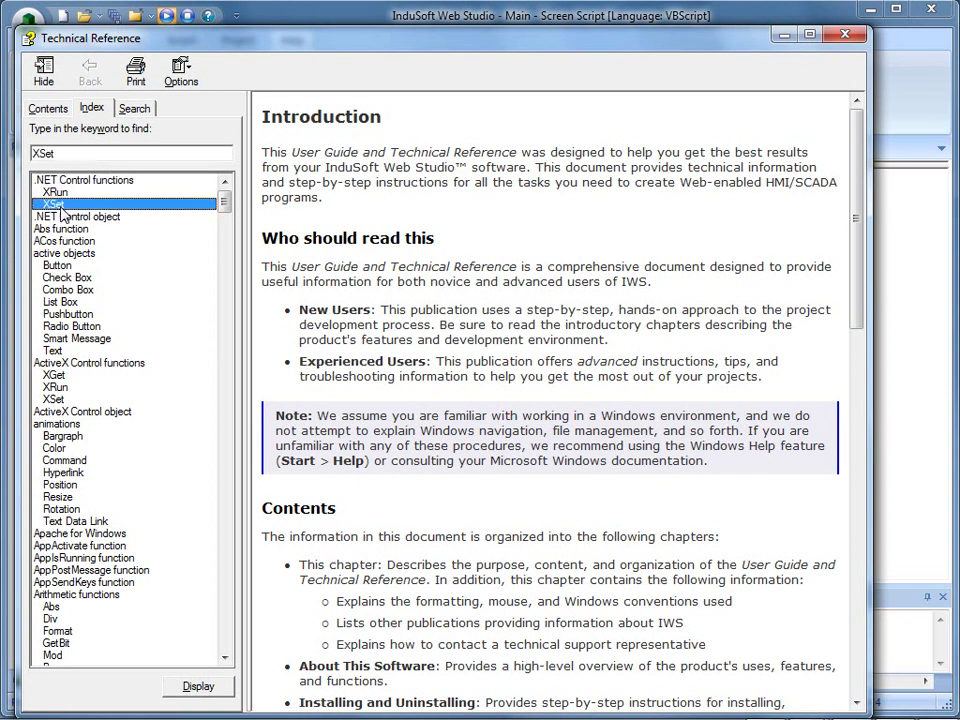
pyautogui.doubleClick(60, 207)
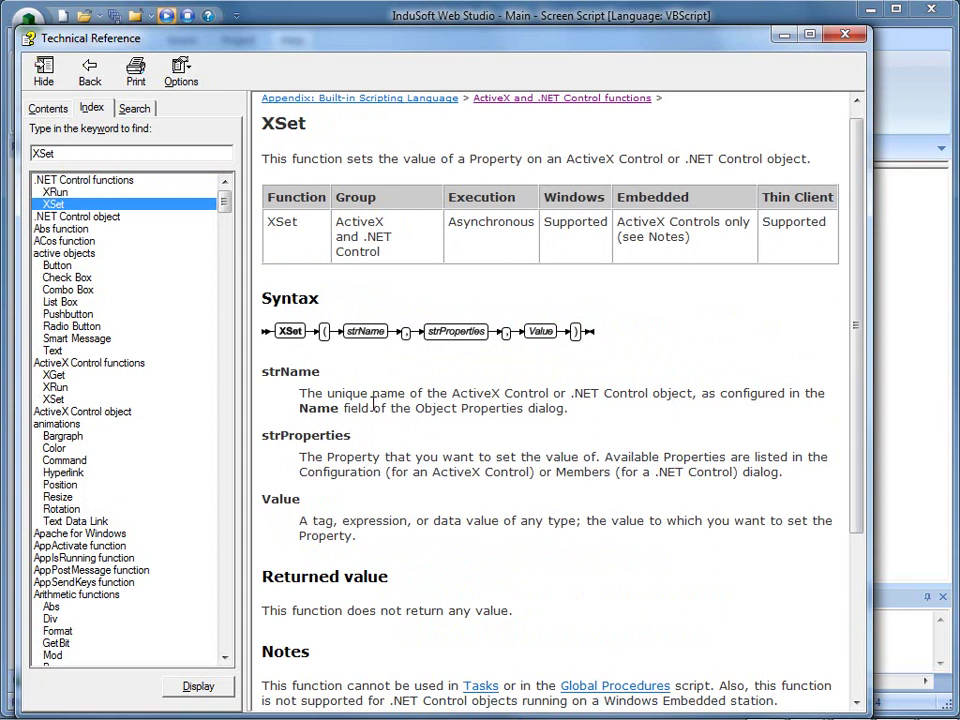
pyautogui.moveTo(565, 408)
pyautogui.mouseDown()
pyautogui.moveTo(622, 396)
pyautogui.moveTo(571, 396)
pyautogui.mouseUp()
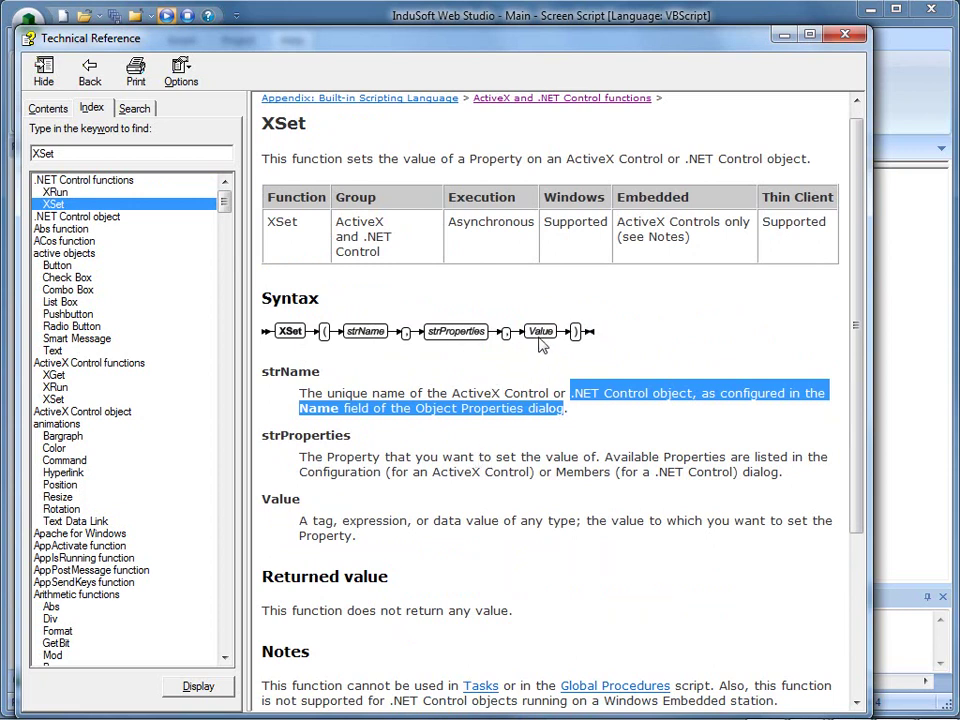
pyautogui.moveTo(857, 347); pyautogui.dragTo(855, 500)
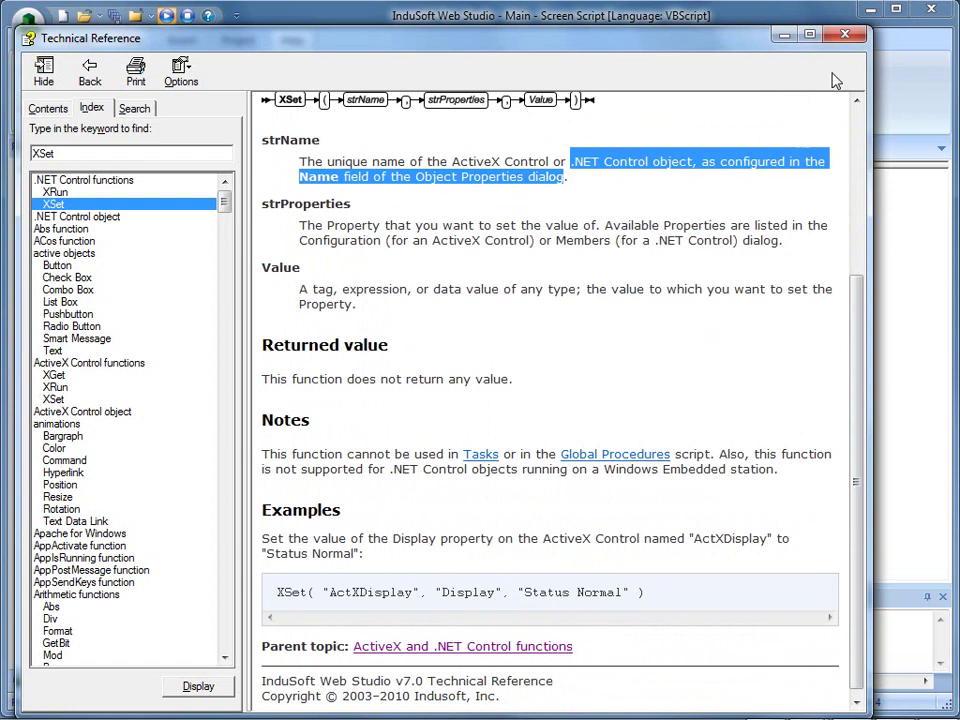
pyautogui.click(845, 38)
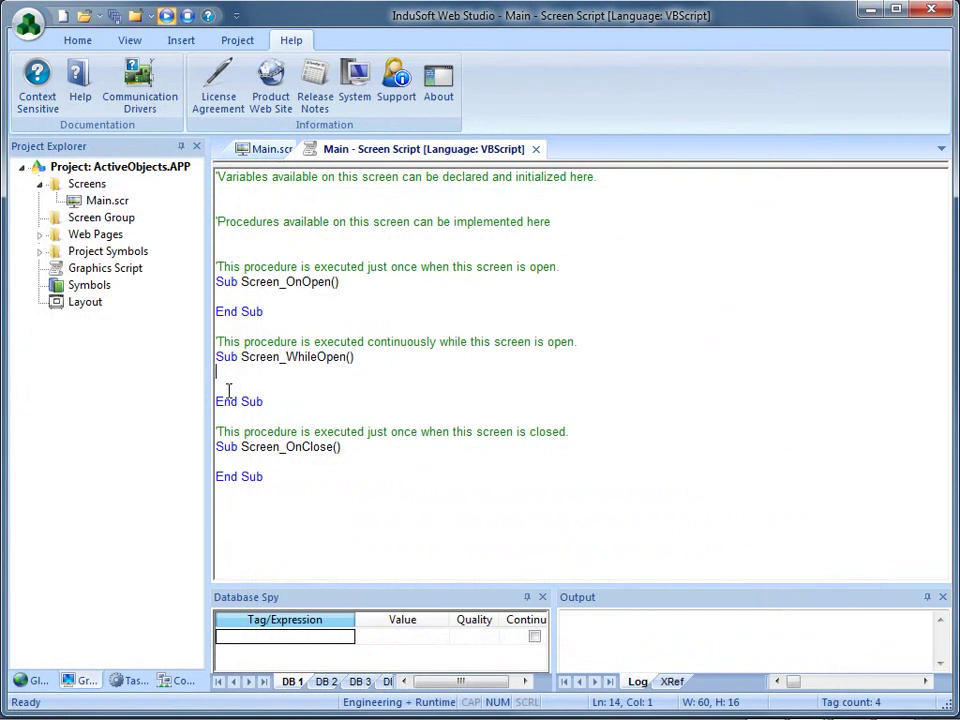
# - Write $XSet("ProgressBar1", "Value", $v1) in Screen_WhileOpen and close the script editor
pyautogui.write('$')
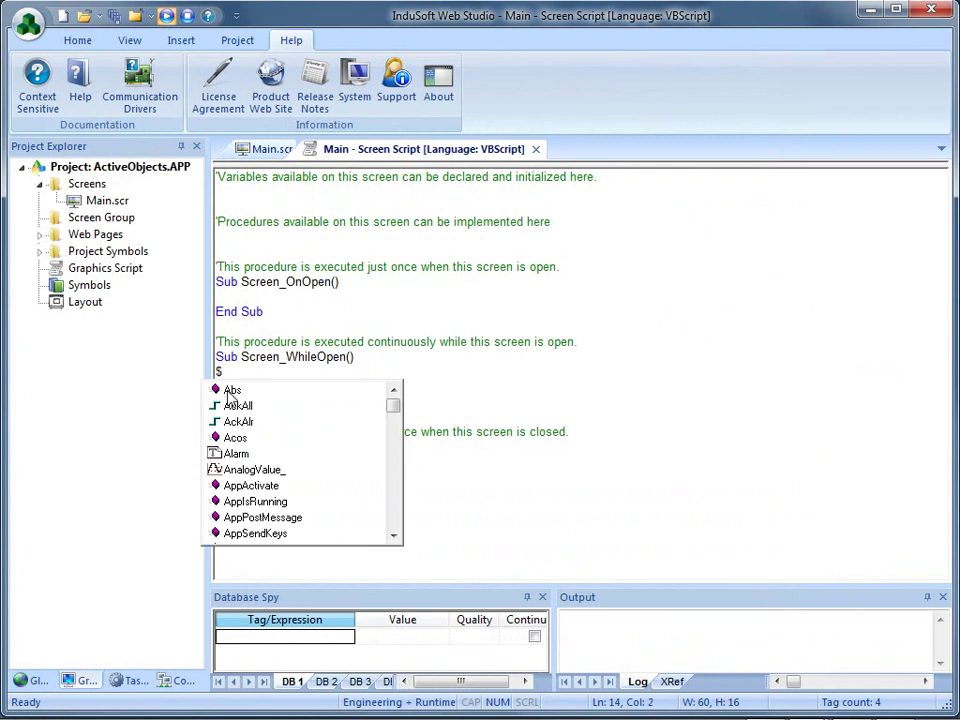
pyautogui.write('xS')
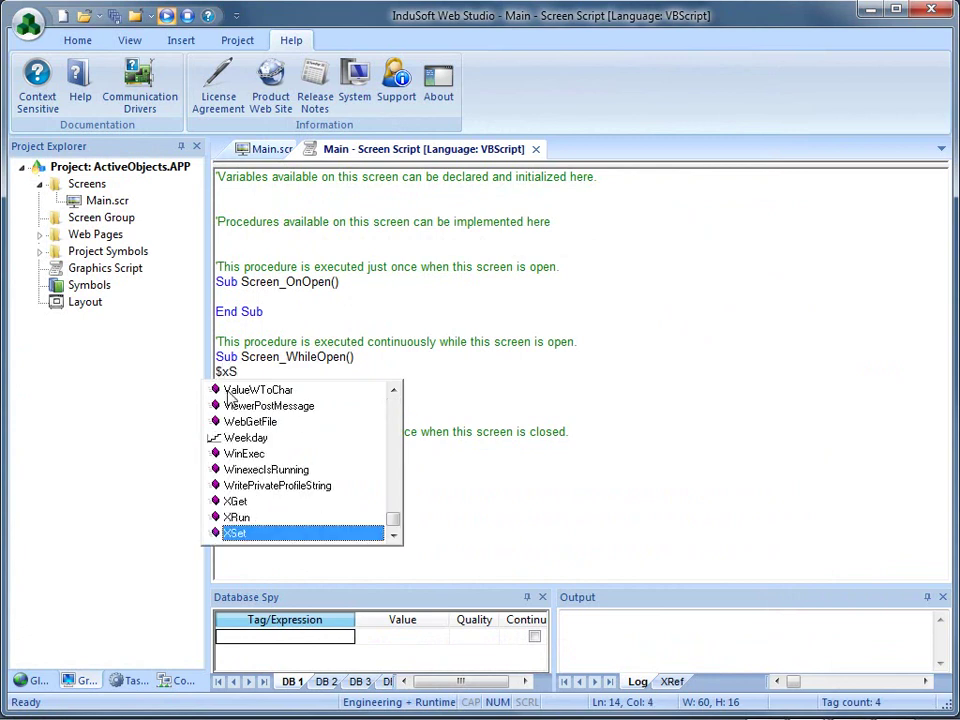
pyautogui.doubleClick(246, 535)
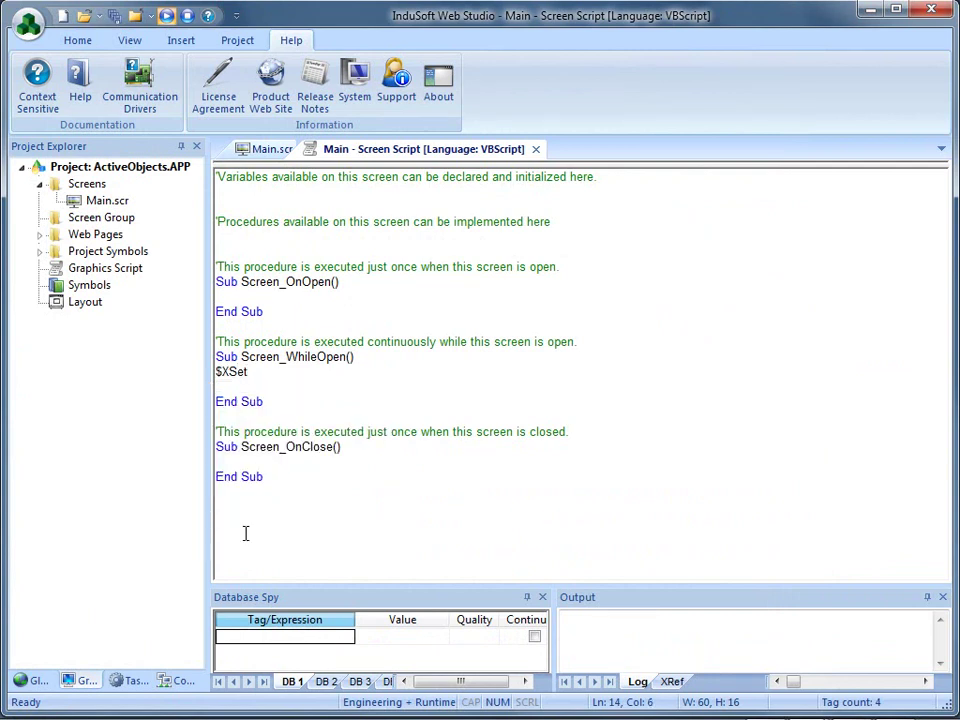
pyautogui.write('()')
pyautogui.press('BackSpace')
pyautogui.press('BackSpace')
pyautogui.write('(')
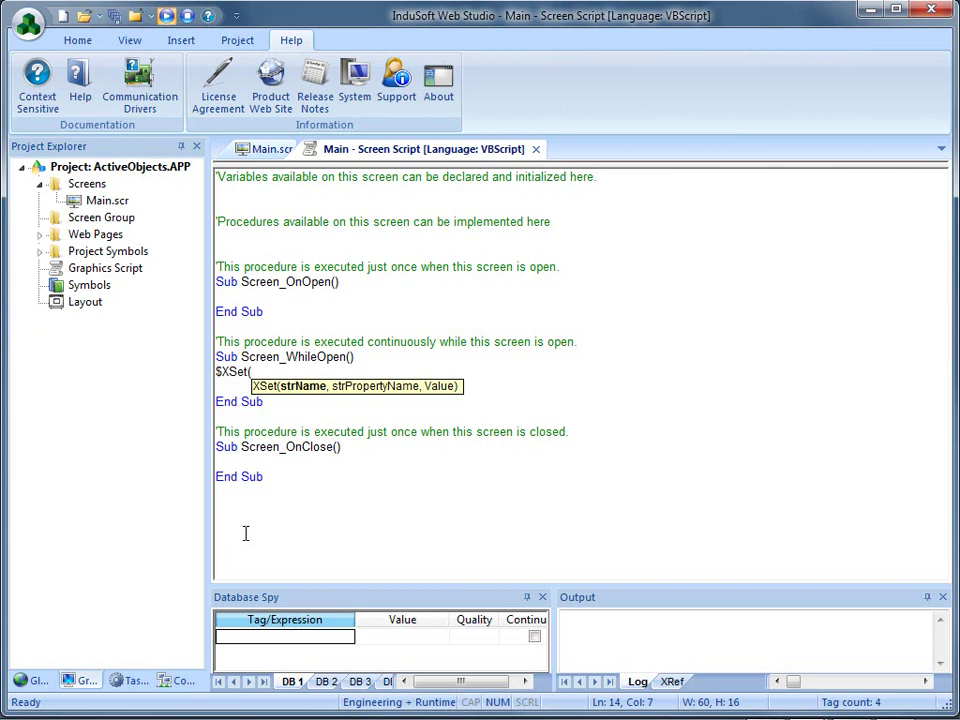
pyautogui.write('"ProgressBar')
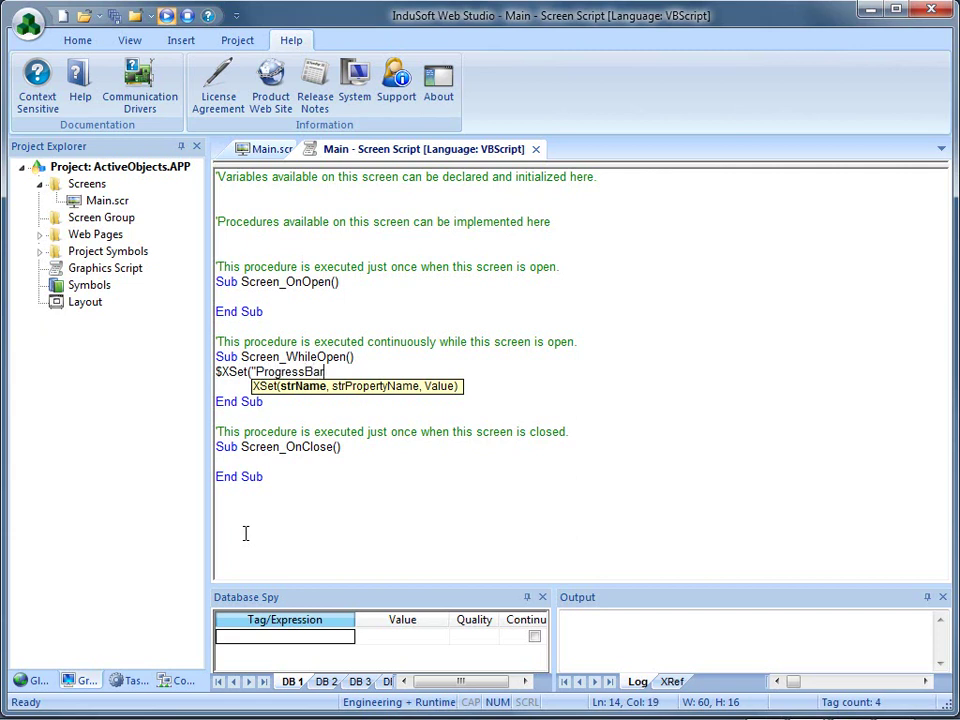
pyautogui.write('1",')
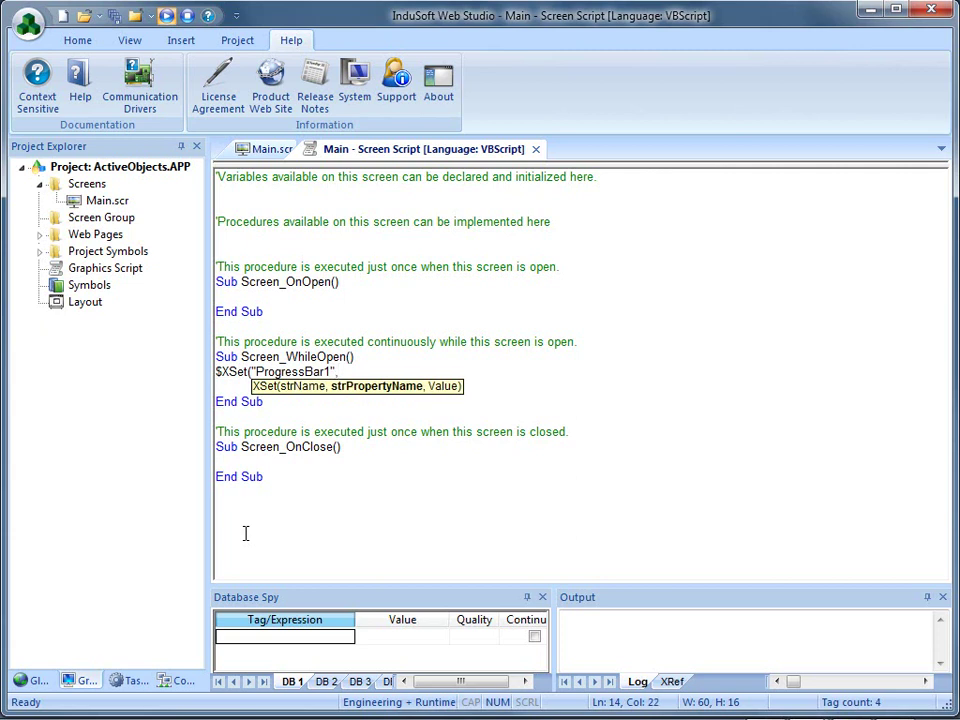
pyautogui.write(' "Value",')
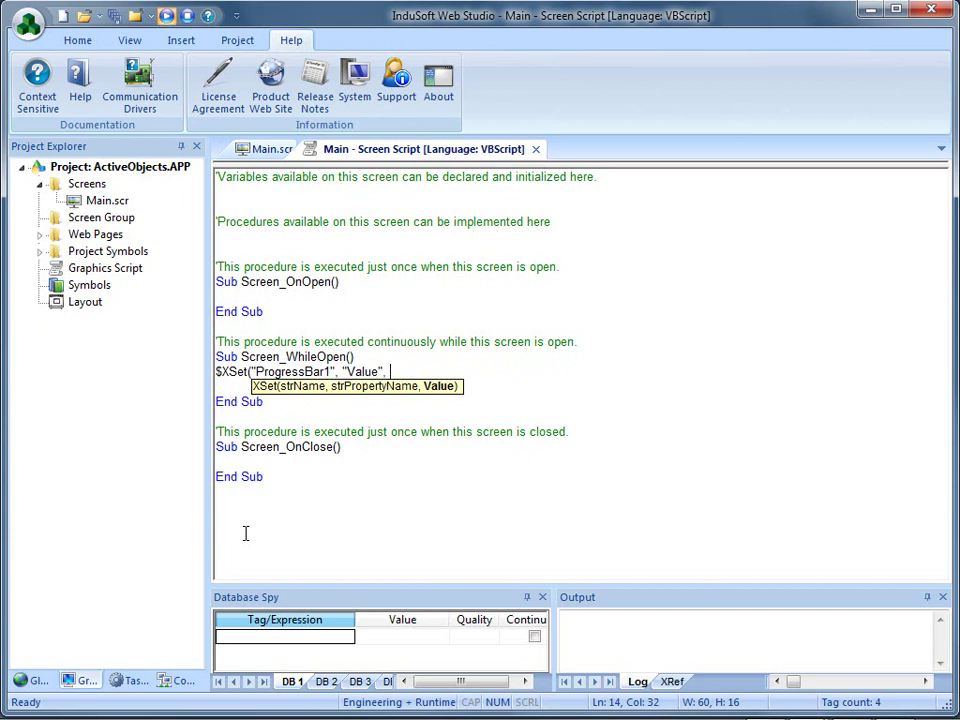
pyautogui.write('$')
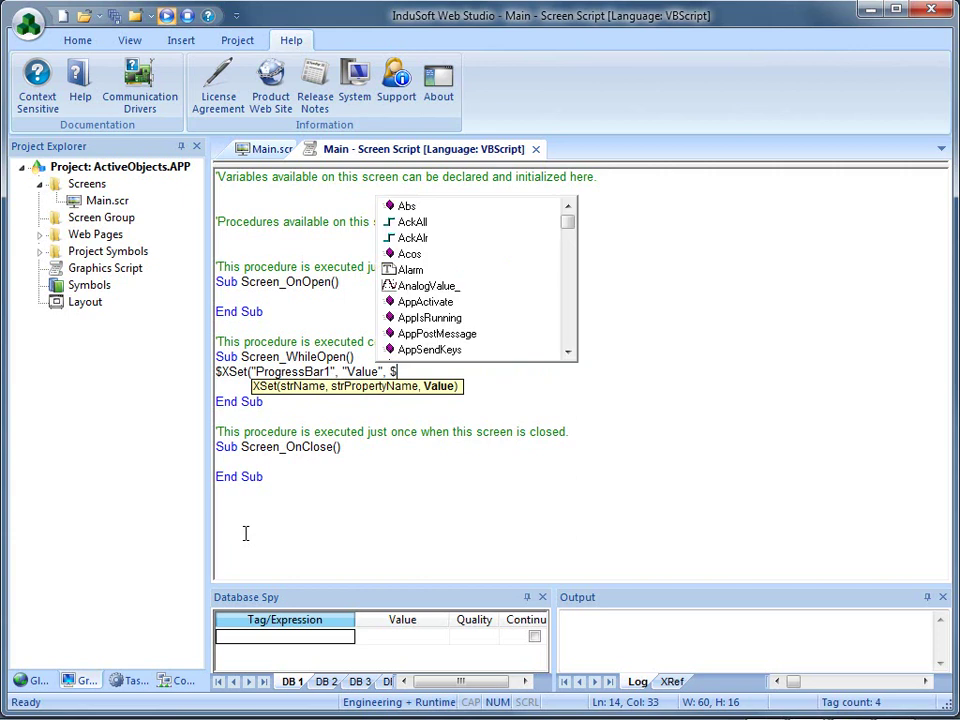
pyautogui.write('v')
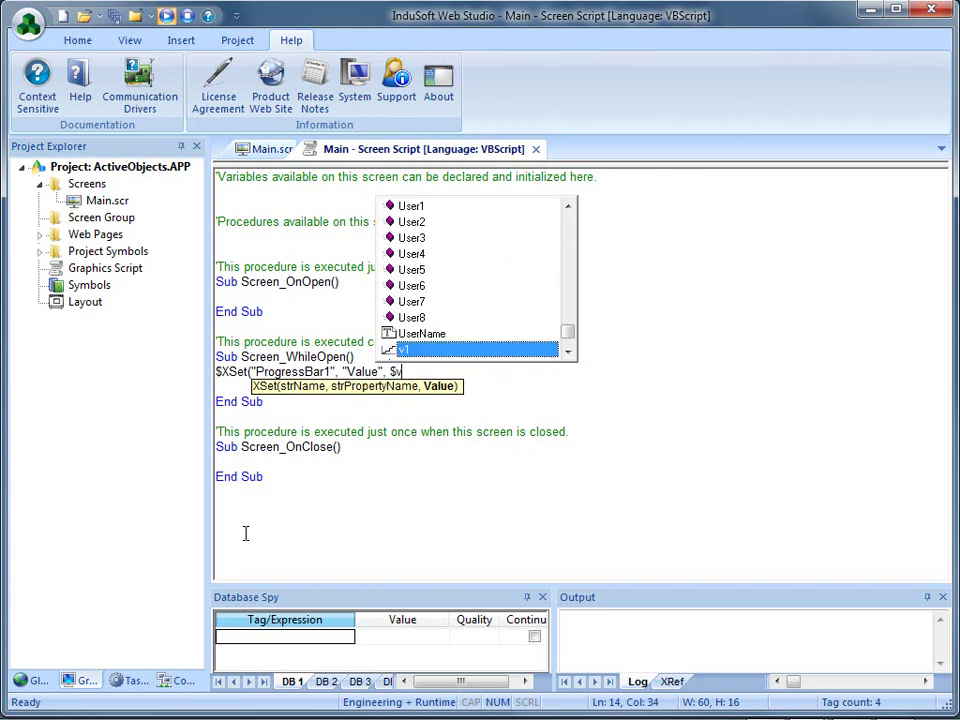
pyautogui.write('1)')
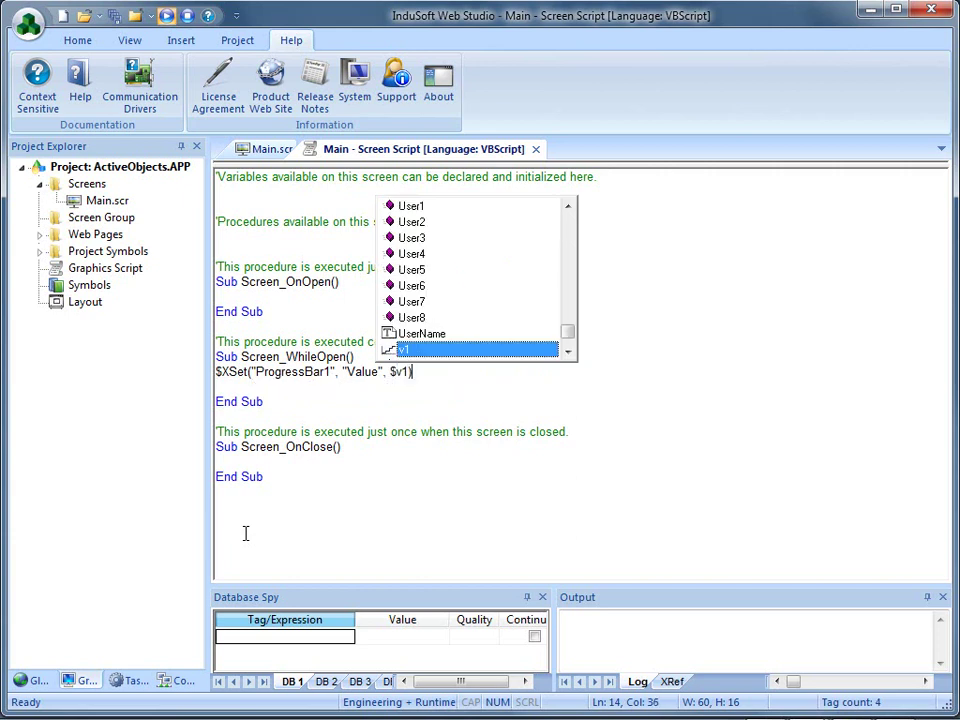
pyautogui.press('Escape')
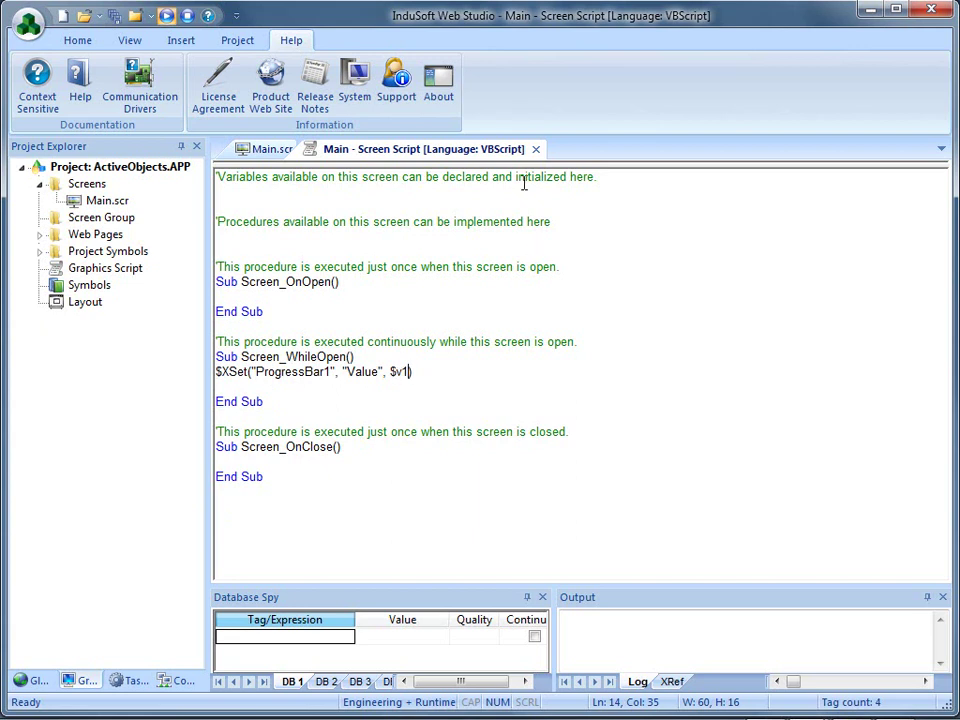
pyautogui.click(536, 149)
# - Save the script and Main.scr, then move the runtime slider to 27% so the bar follows V1
pyautogui.click(602, 433)
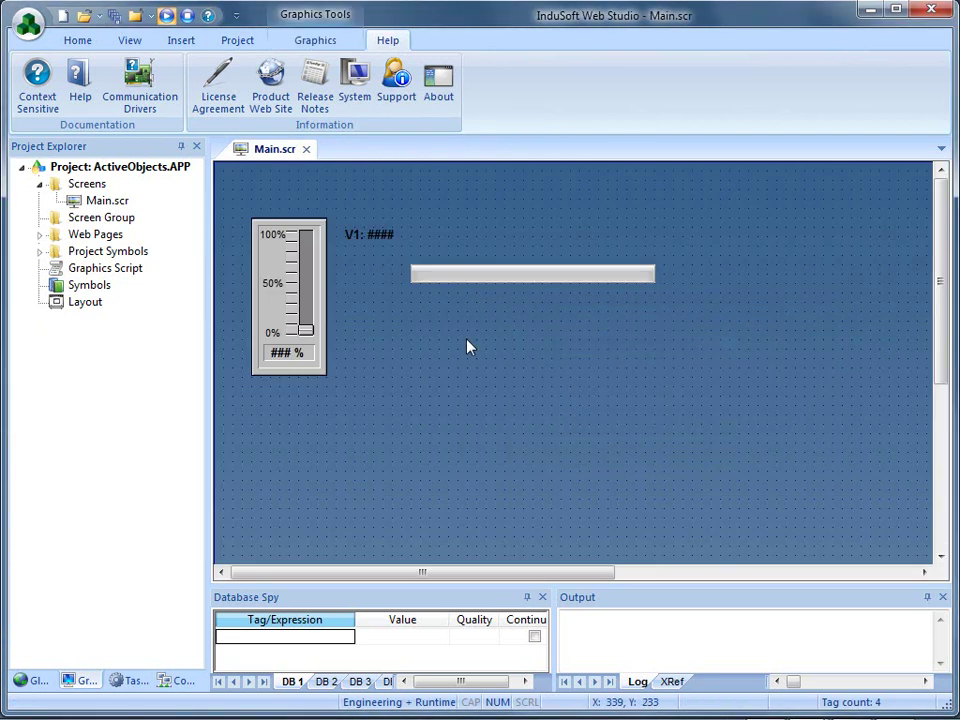
pyautogui.rightClick(281, 152)
pyautogui.click(312, 162)
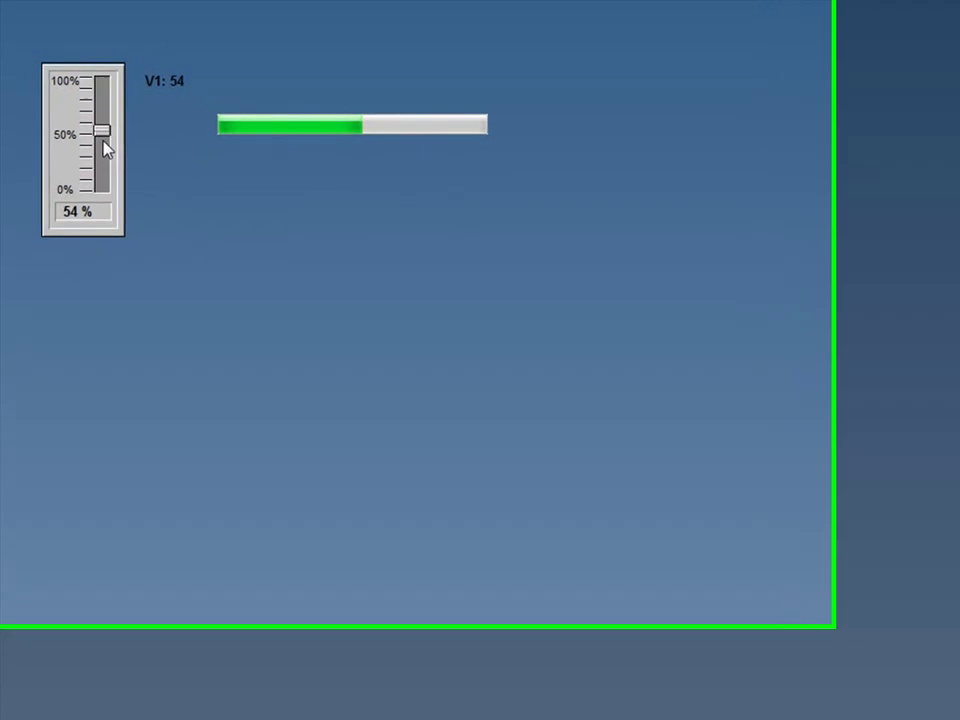
pyautogui.moveTo(92, 119); pyautogui.dragTo(92, 148)
pyautogui.moveTo(117, 190)
pyautogui.mouseDown()
pyautogui.moveTo(118, 199)
pyautogui.moveTo(118, 122)
pyautogui.moveTo(118, 185)
pyautogui.mouseUp()
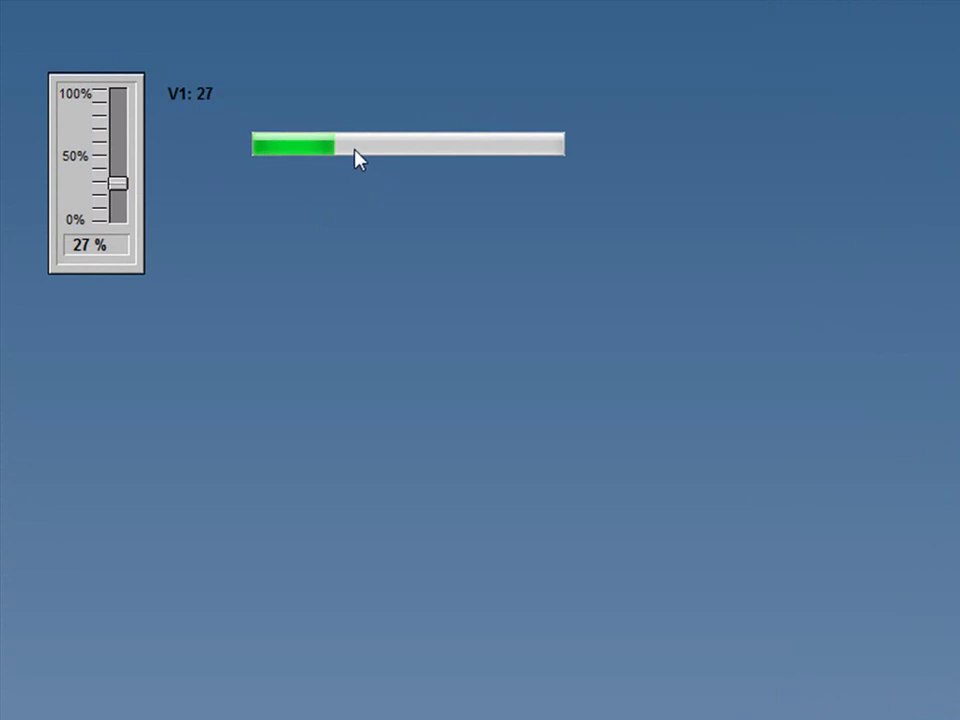